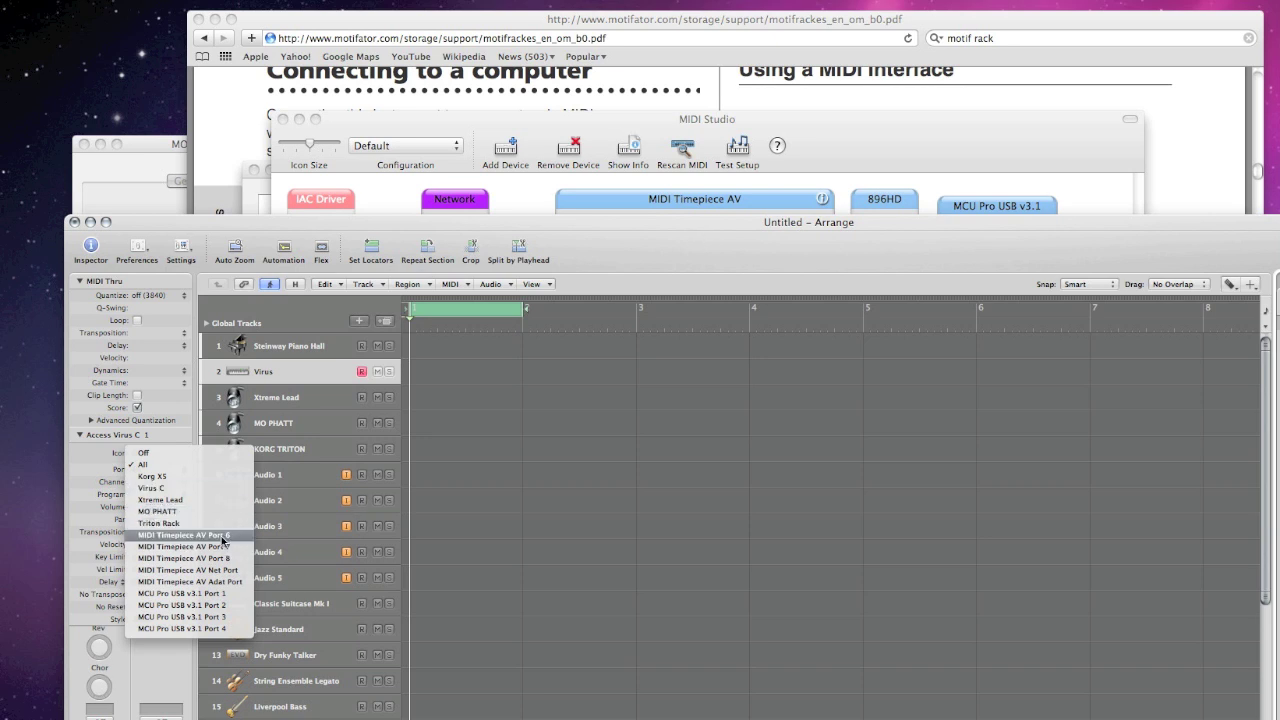
# - Switch to MIDI Studio, add an external device beneath MCU Pro USB v3.1, and name it Test
pyautogui.click(456, 120)
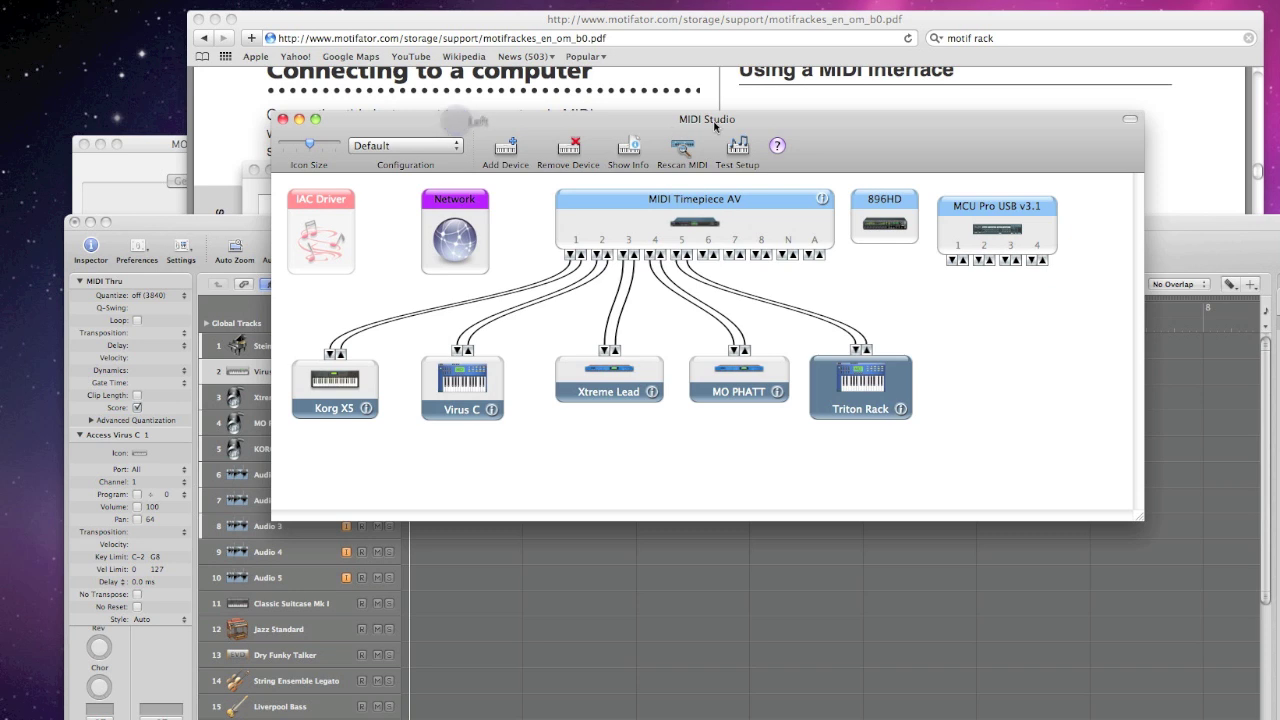
pyautogui.click(505, 150)
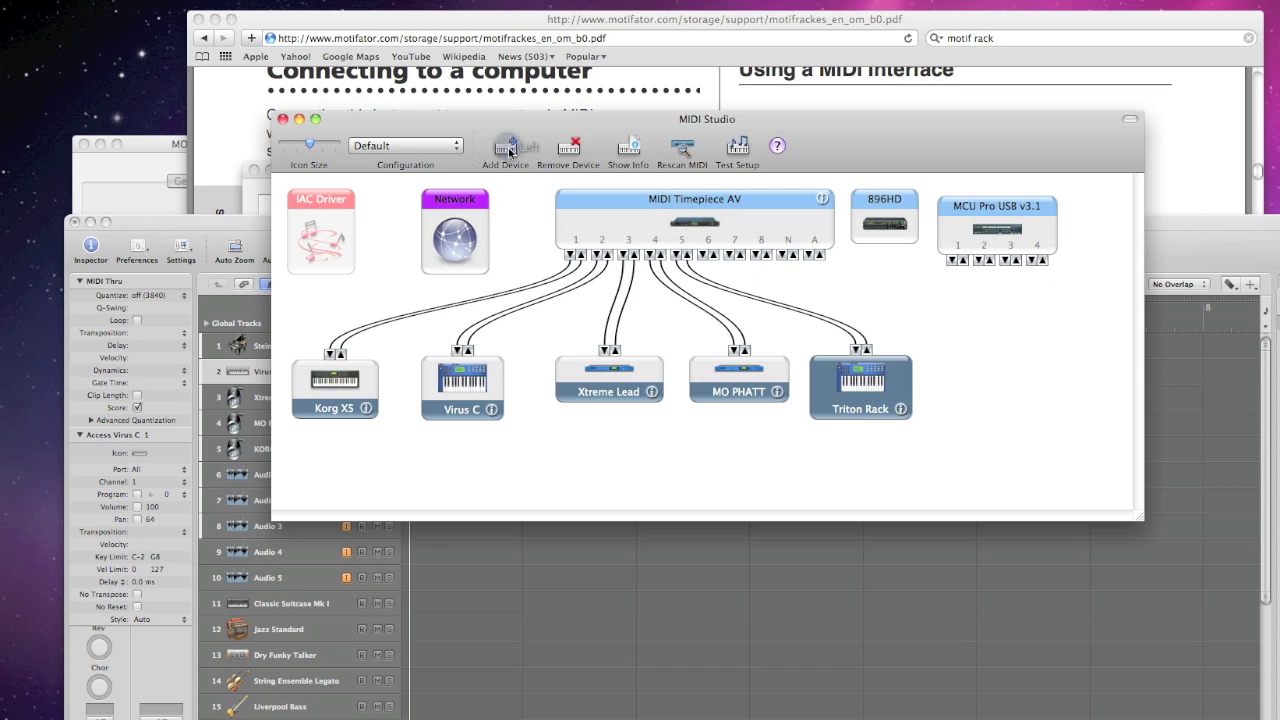
pyautogui.moveTo(1035, 378); pyautogui.dragTo(1054, 340)
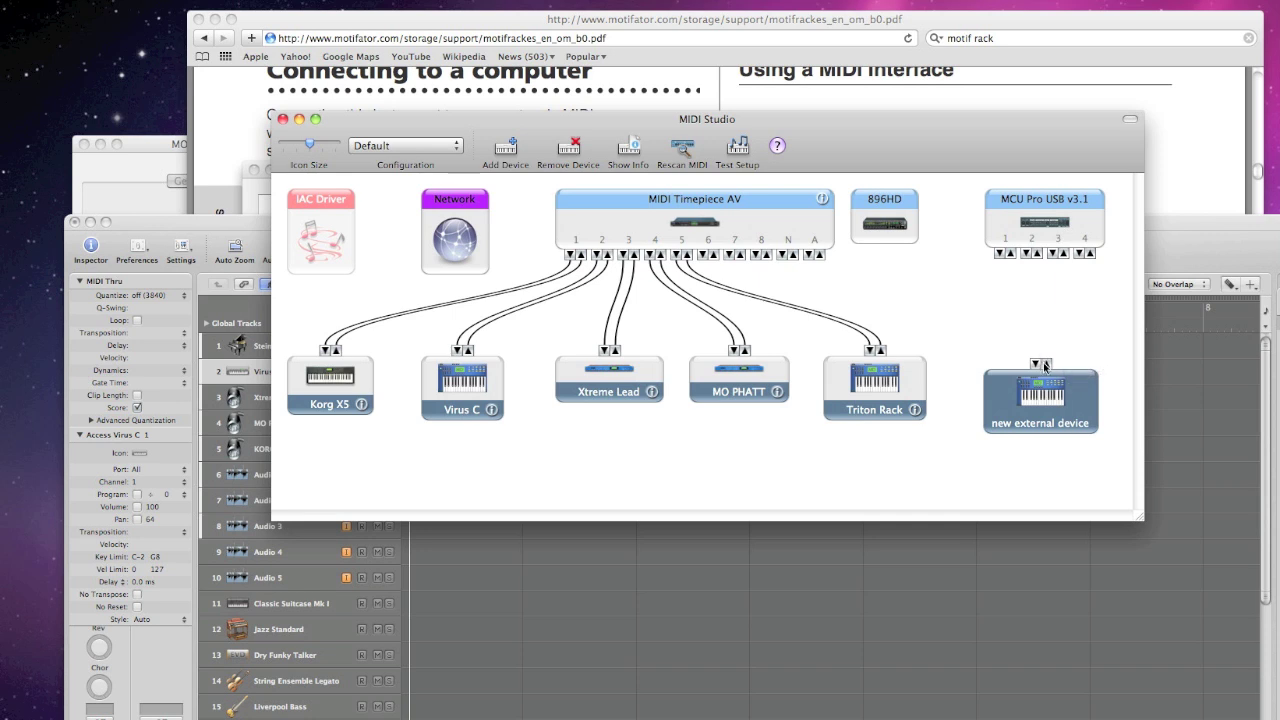
pyautogui.doubleClick(1035, 430)
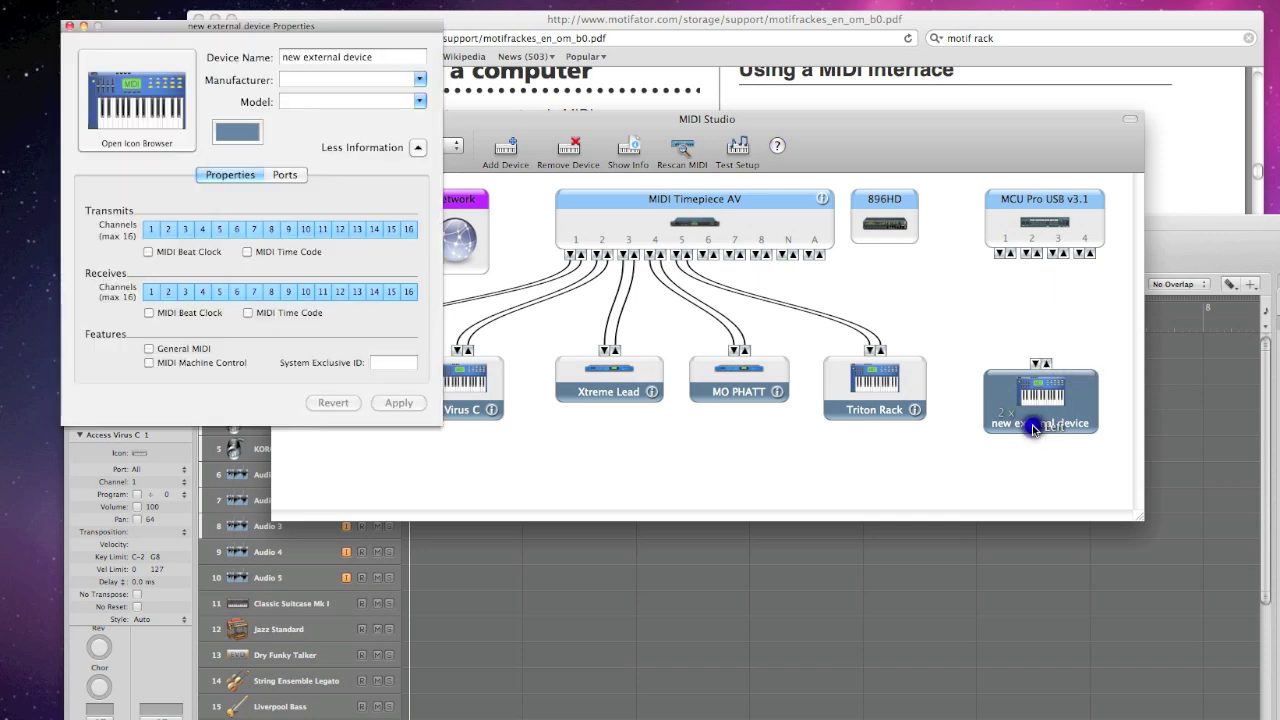
pyautogui.tripleClick(381, 60)
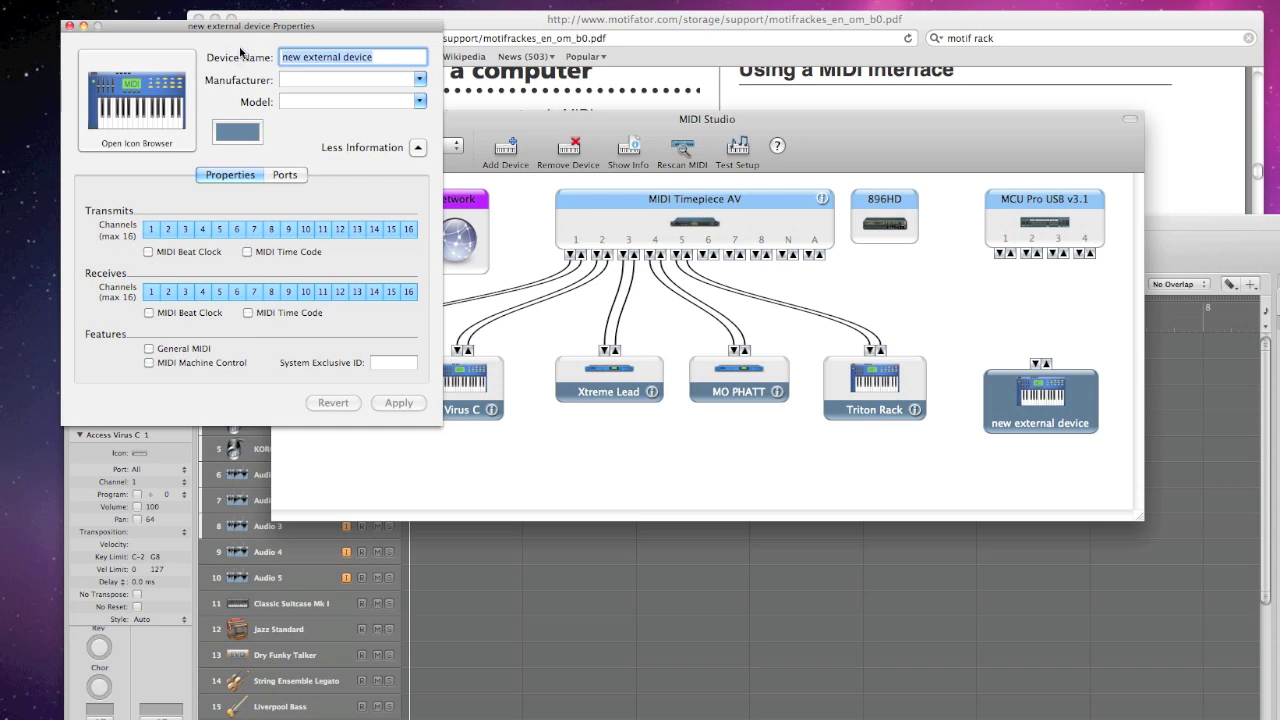
pyautogui.write('Test')
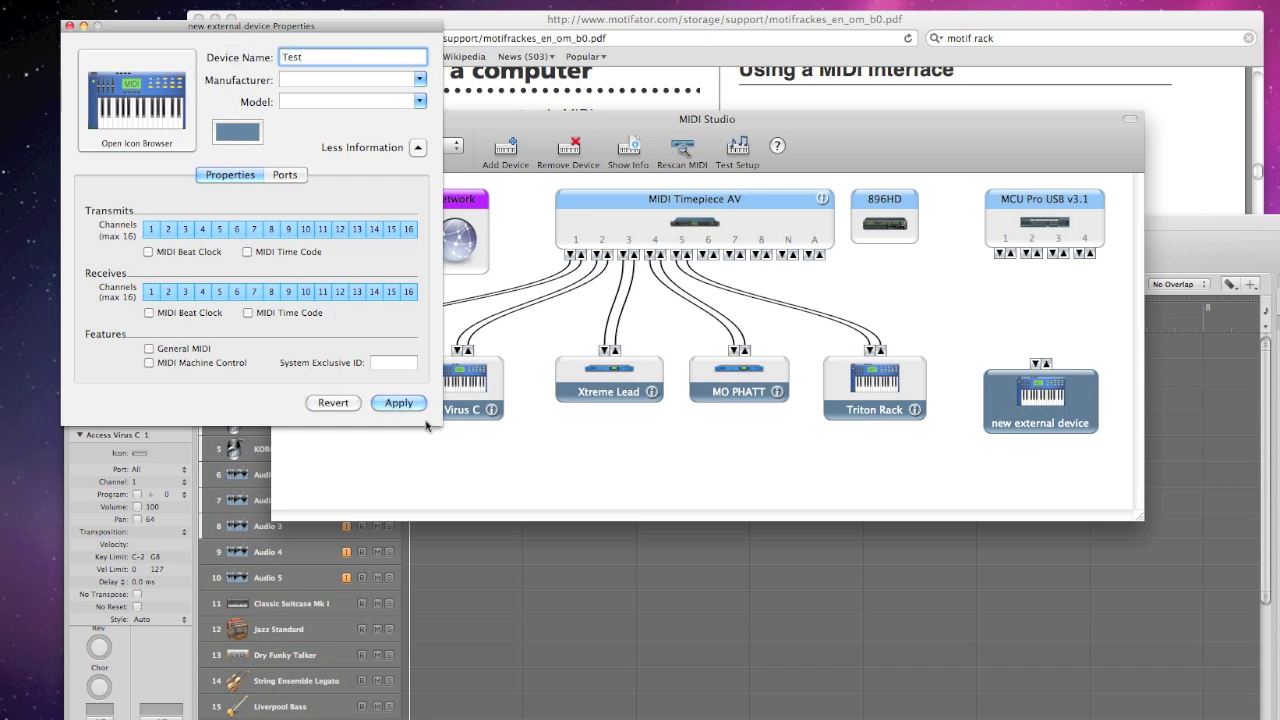
pyautogui.click(398, 402)
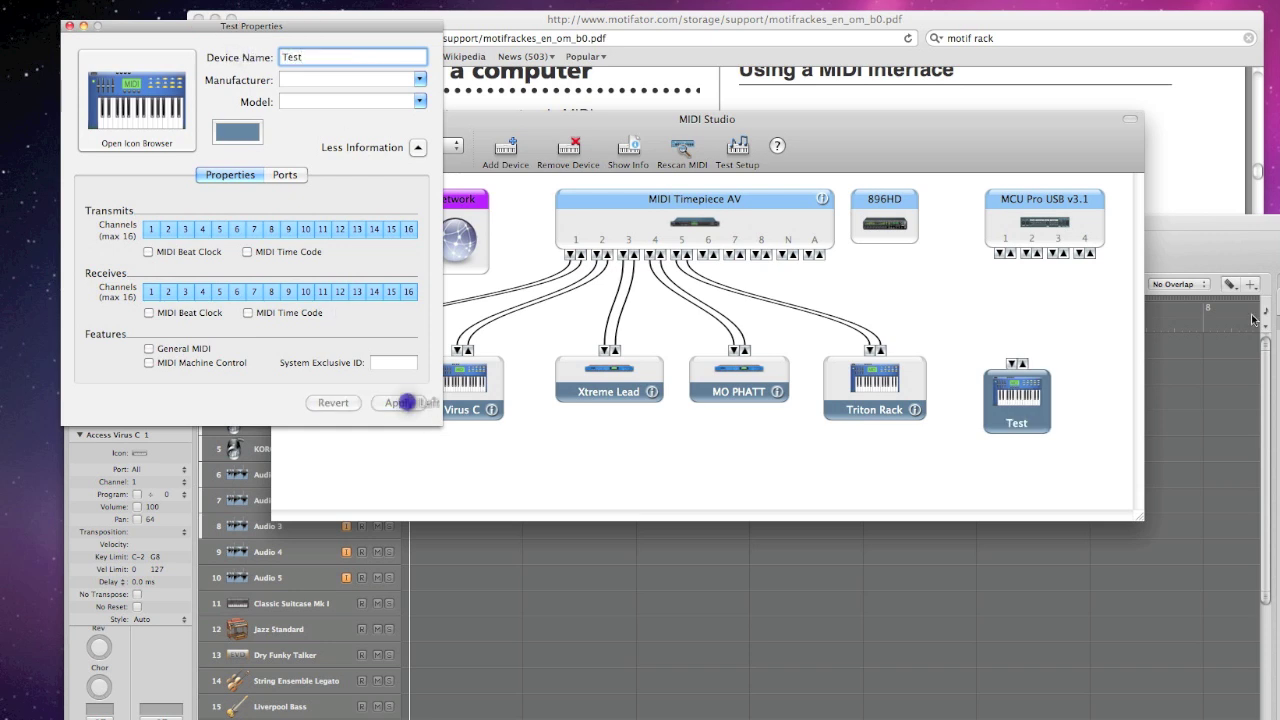
# - Connect the Test device's MIDI input and output to port 1 of the MCU Pro USB v3.1 interface
pyautogui.click(1005, 369)
pyautogui.moveTo(1012, 364); pyautogui.dragTo(993, 252)
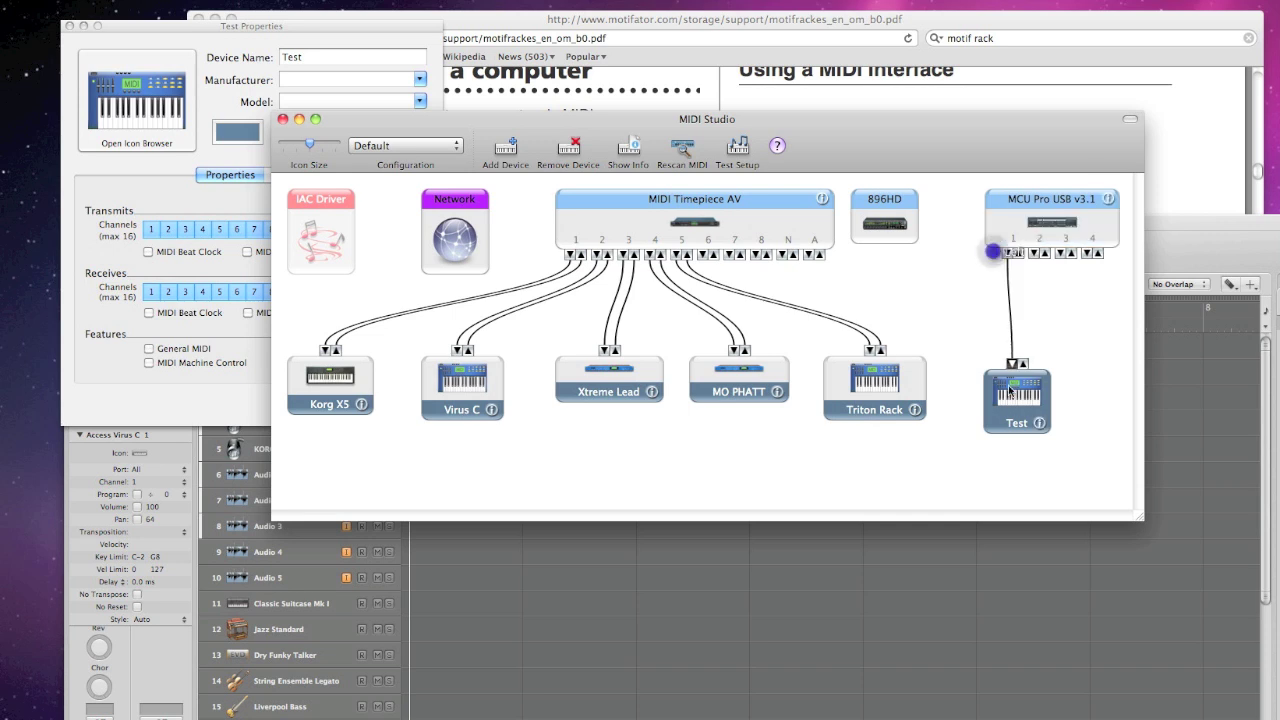
pyautogui.moveTo(1022, 364); pyautogui.dragTo(1014, 250)
pyautogui.click(1056, 327)
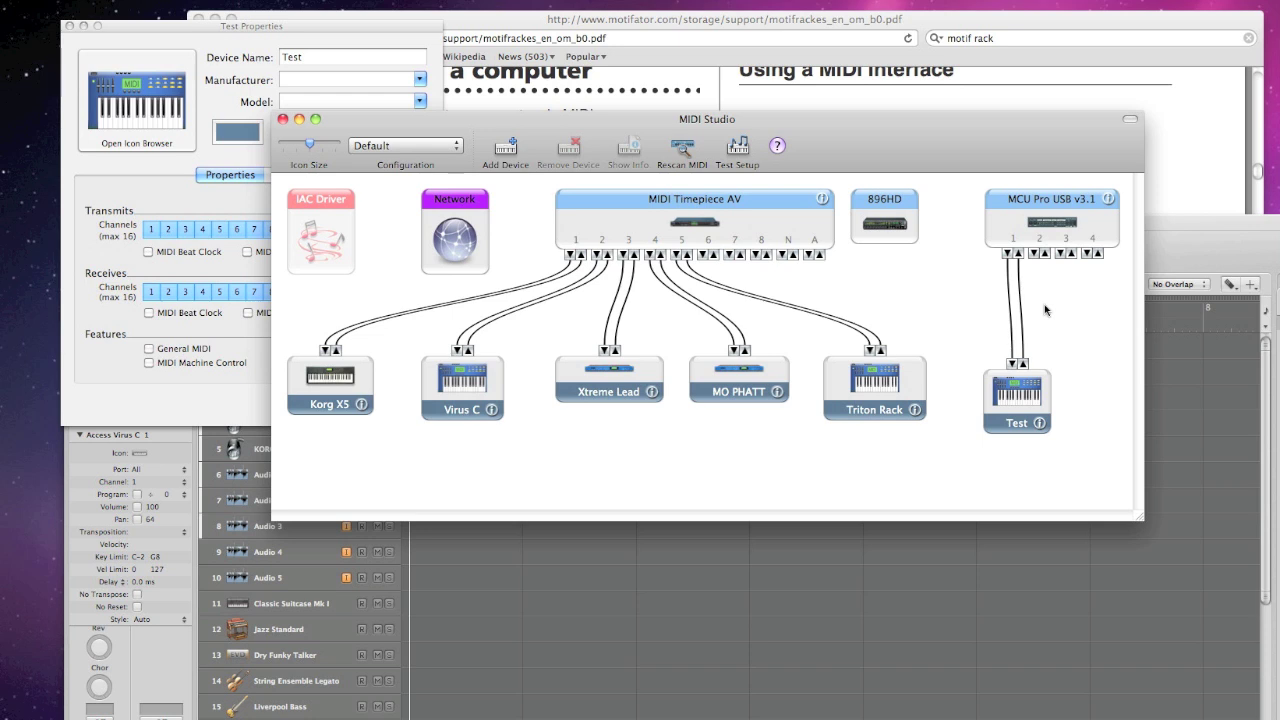
# - Delete the Test device from the MIDI setup and reposition the MCU Pro USB v3.1 interface
pyautogui.moveTo(1015, 424); pyautogui.dragTo(1006, 470)
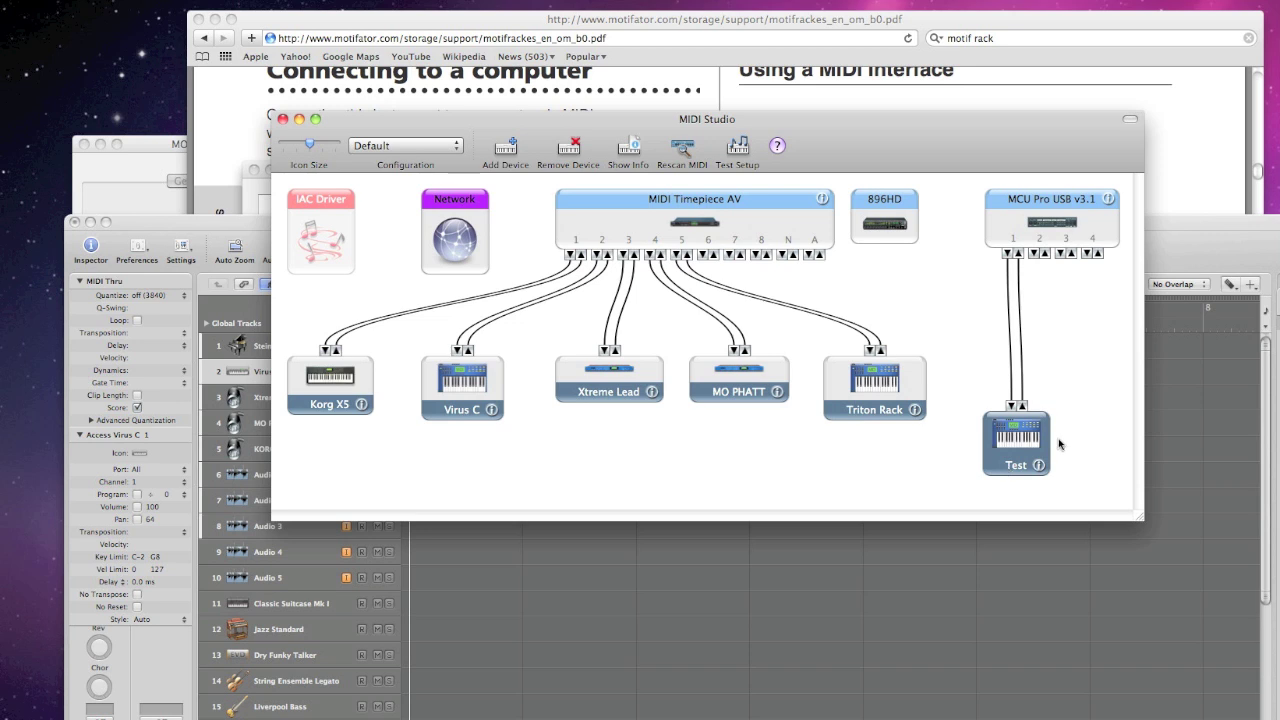
pyautogui.press('Delete')
pyautogui.moveTo(1010, 190)
pyautogui.mouseDown()
pyautogui.moveTo(1023, 200)
pyautogui.moveTo(993, 193)
pyautogui.mouseUp()
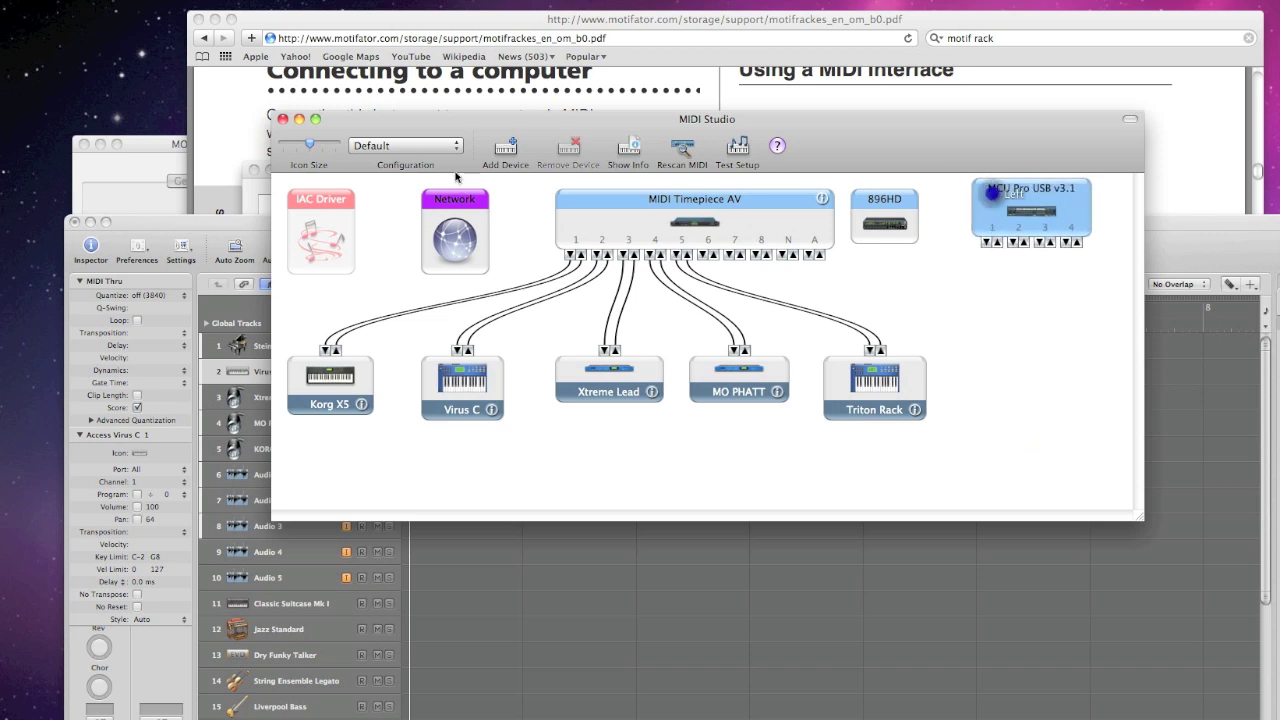
# - Close MIDI Studio and Audio Devices, and move the Logic Arrange window so its tracks are fully in view
pyautogui.click(283, 119)
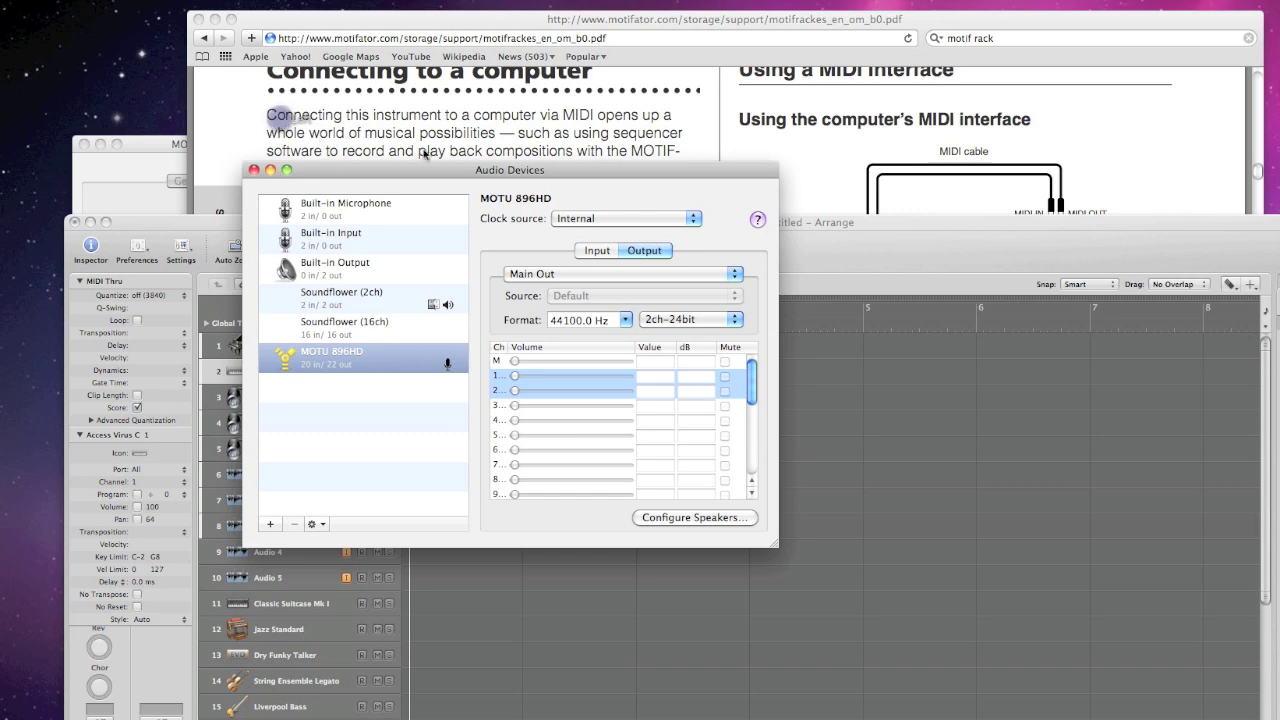
pyautogui.click(254, 170)
pyautogui.moveTo(432, 238); pyautogui.dragTo(423, 146)
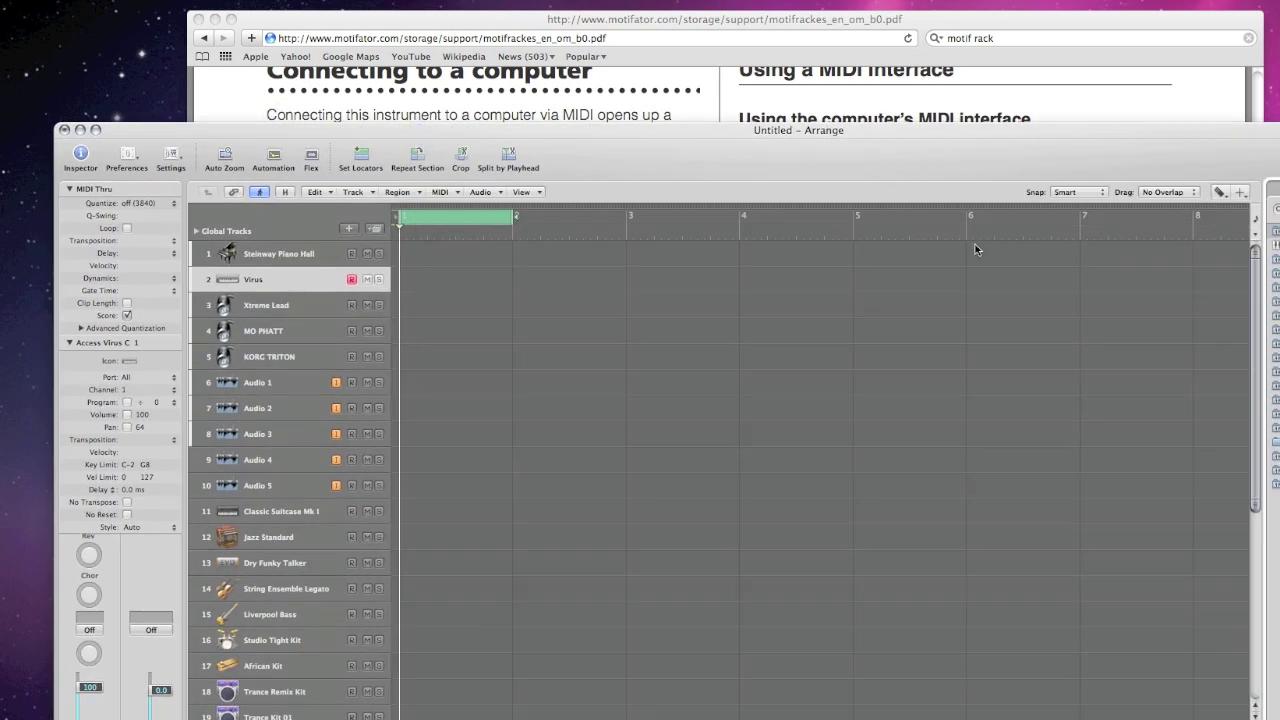
pyautogui.moveTo(561, 132); pyautogui.dragTo(509, 25)
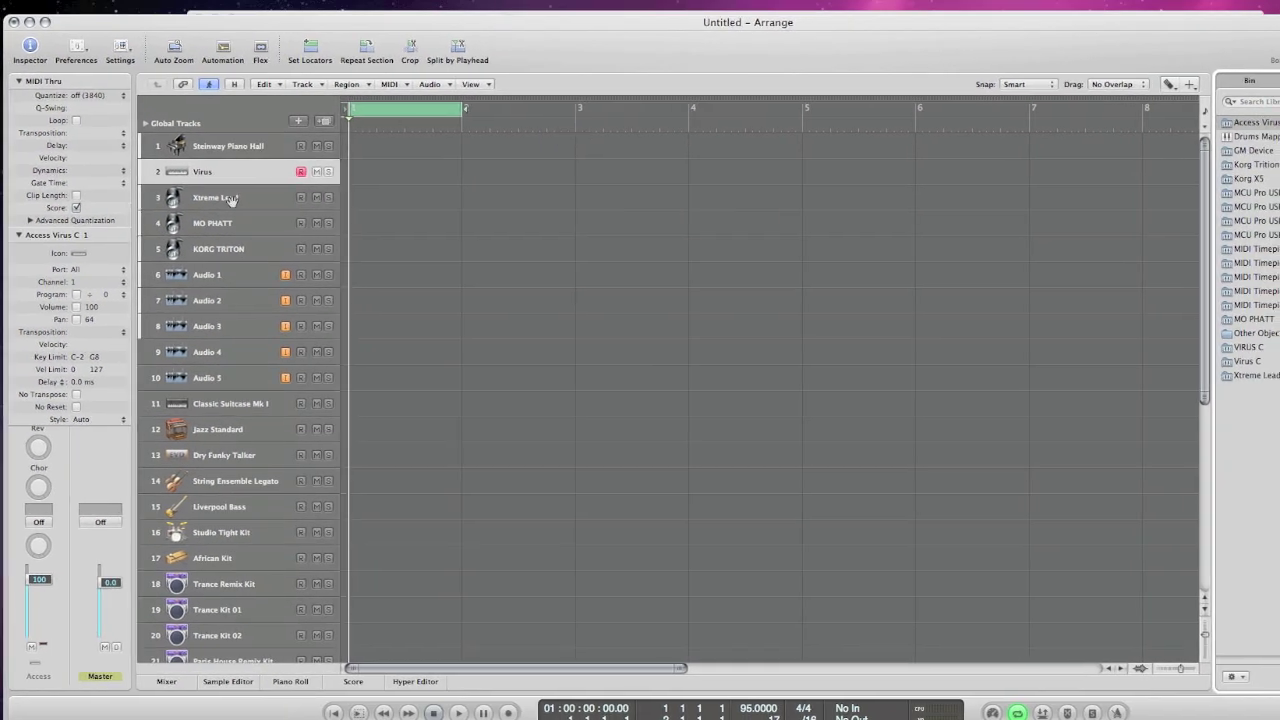
# - Enable program changes on the Virus track and set its program to 1
pyautogui.click(77, 296)
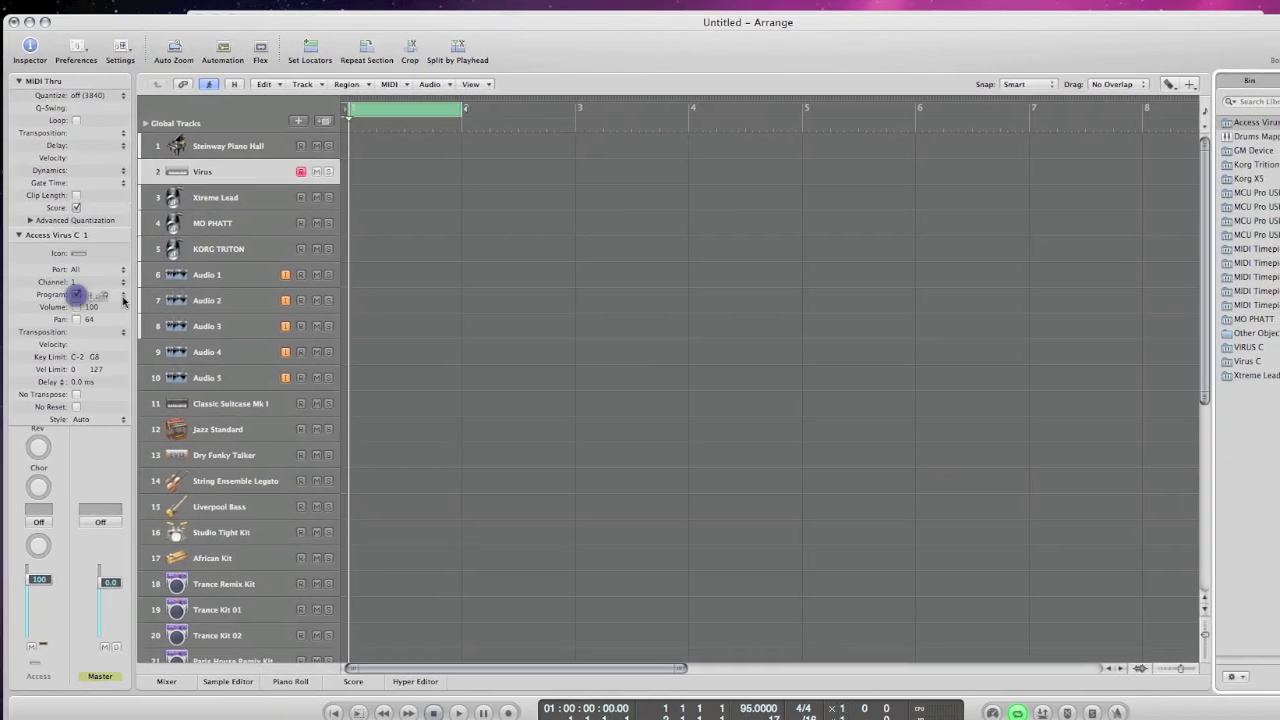
pyautogui.click(124, 302)
pyautogui.click(124, 305)
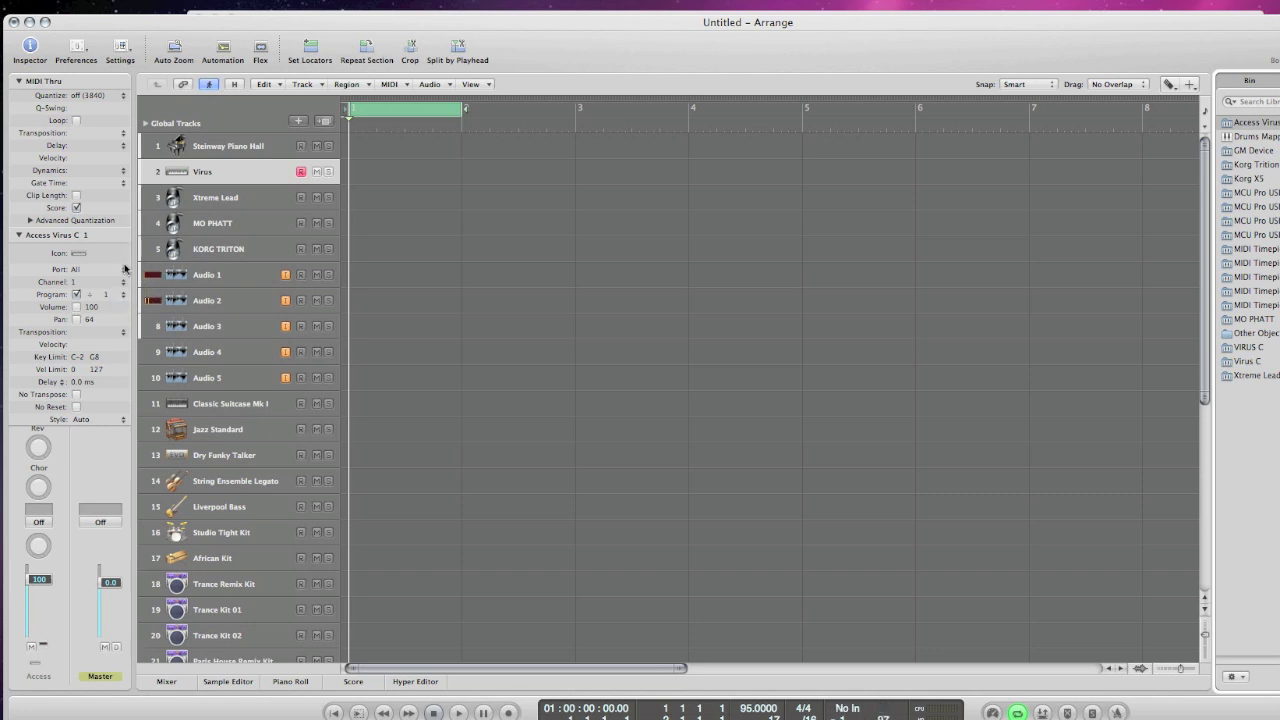
# - Assign the Virus track's MIDI port to Virus C (Port 2), keeping channel 1
pyautogui.click(123, 270)
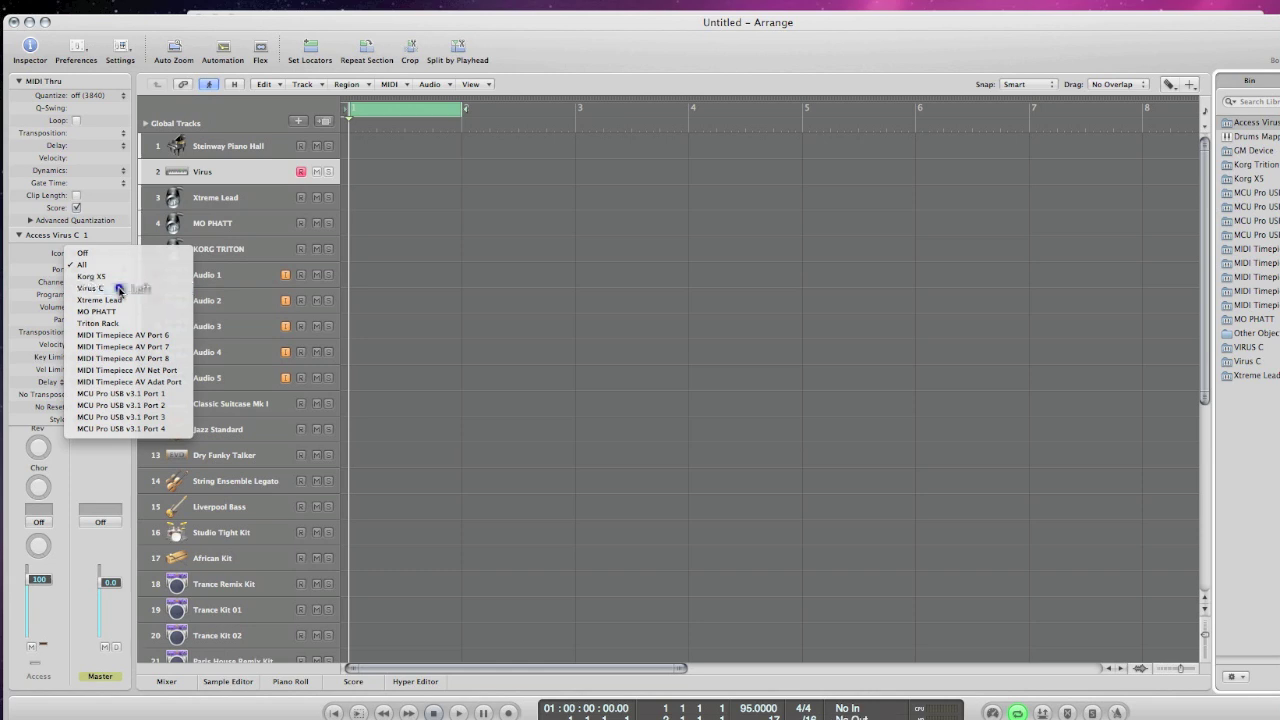
pyautogui.click(123, 287)
pyautogui.click(124, 285)
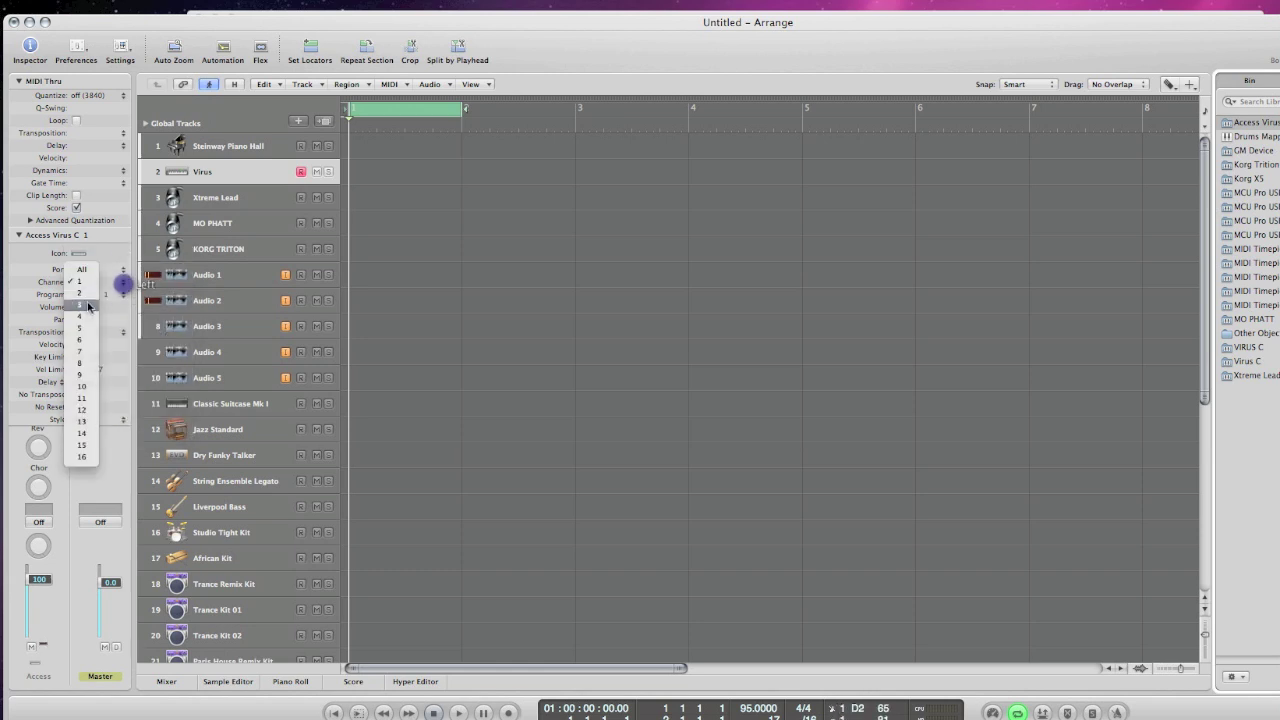
pyautogui.click(117, 249)
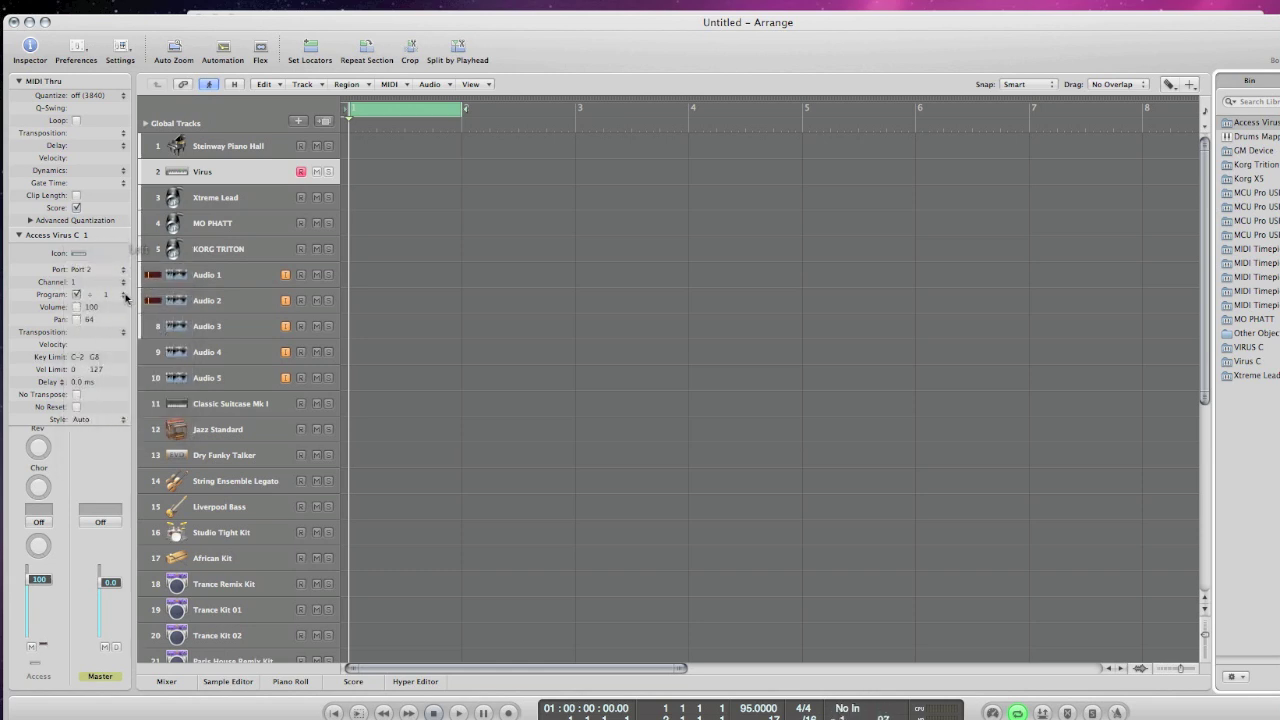
# - Change the Virus track's program to 2 (ElectricGrand), followed by 3 (HoneyTonkPno)
pyautogui.click(124, 294)
pyautogui.click(119, 301)
pyautogui.click(120, 298)
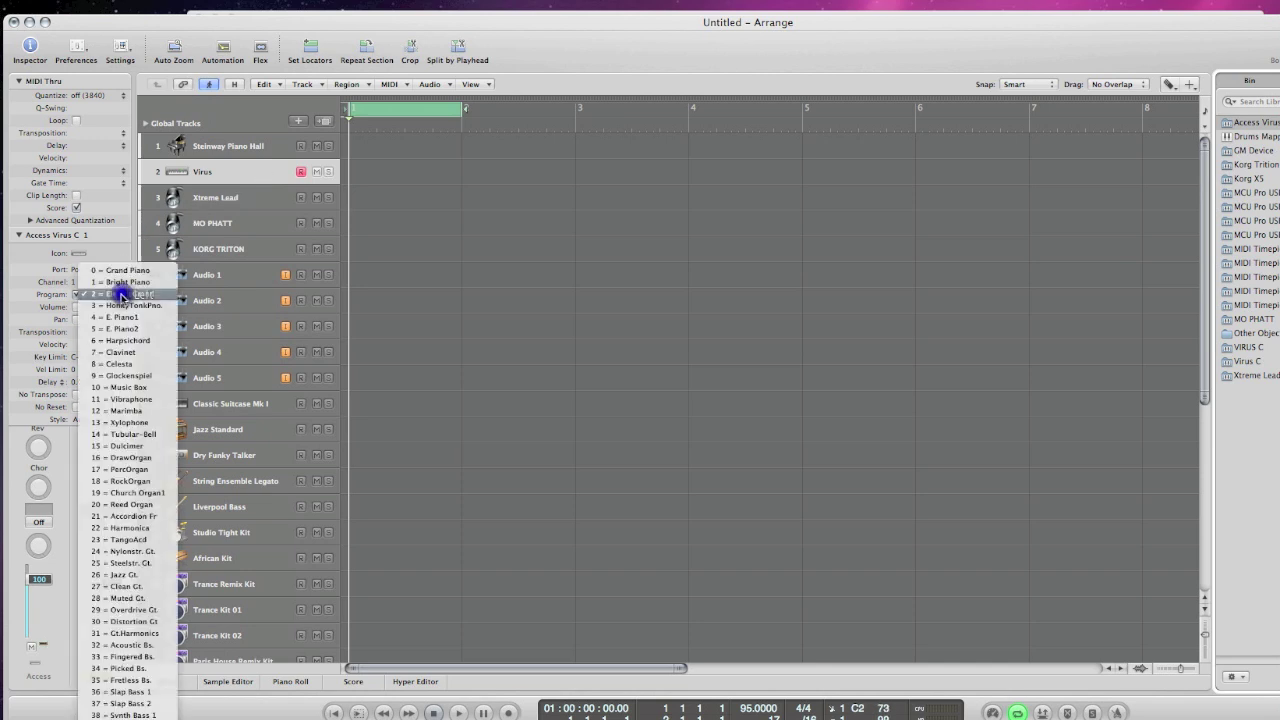
pyautogui.click(108, 304)
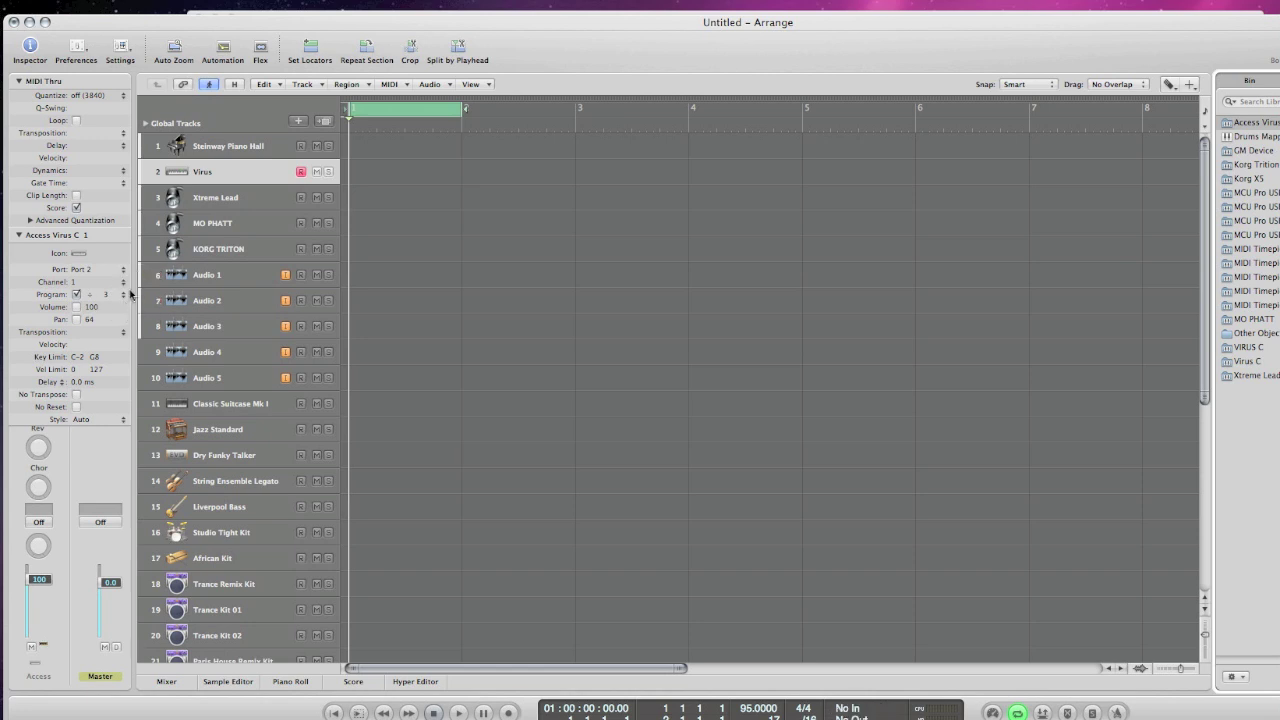
# - Disable program changes on the Virus track and set its program to 4 (E. Piano1)
pyautogui.click(77, 296)
pyautogui.click(118, 296)
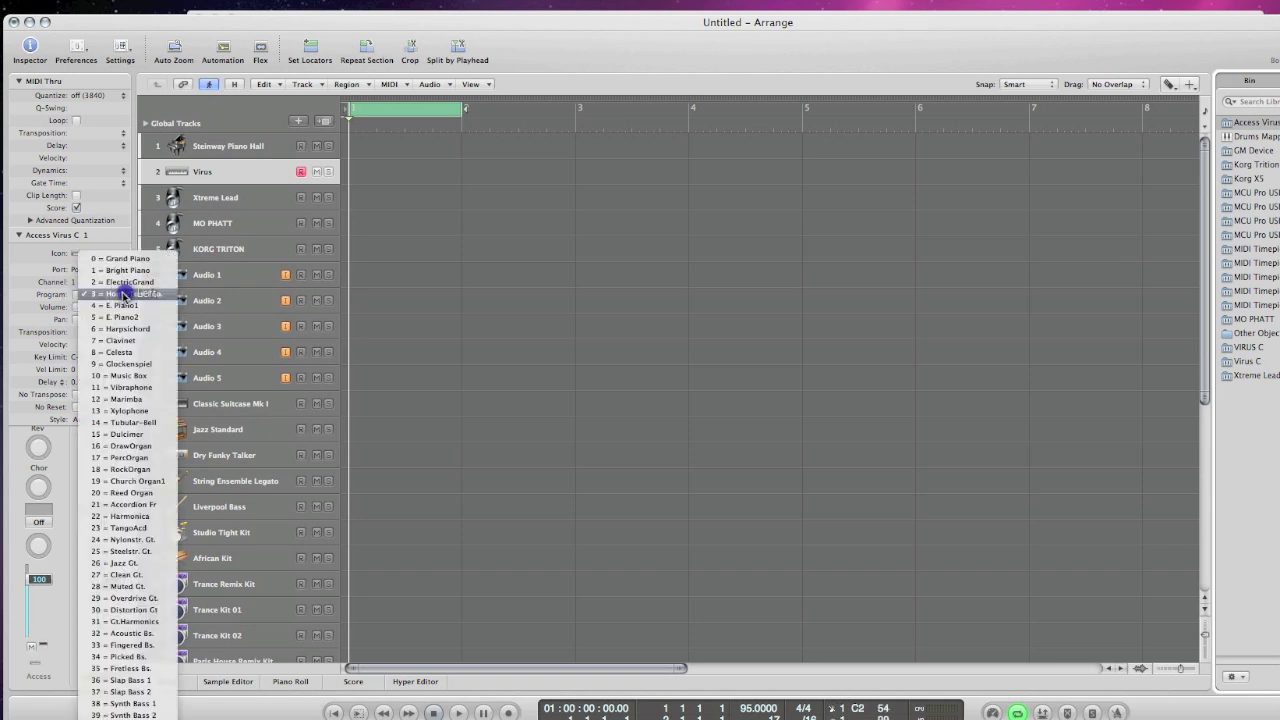
pyautogui.click(121, 304)
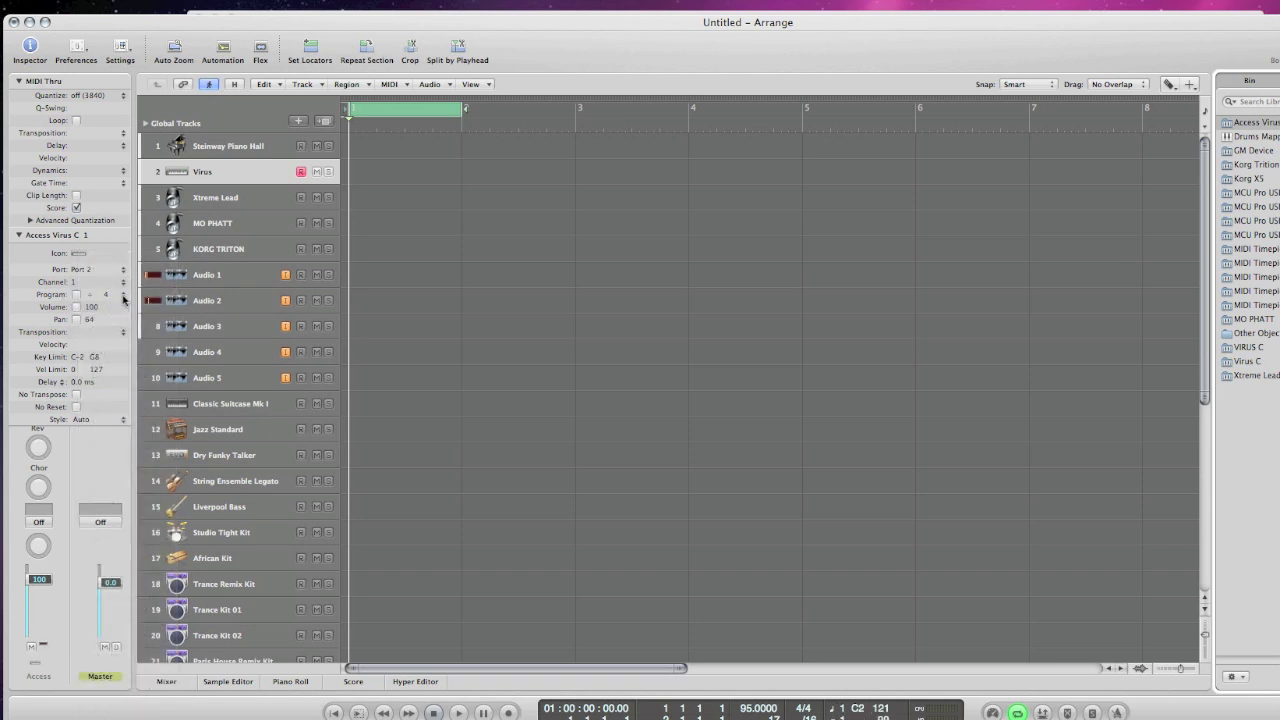
# - Set the Virus track's program to 5 (E. Piano2) and enable its program changes
pyautogui.click(121, 296)
pyautogui.click(95, 305)
pyautogui.click(77, 294)
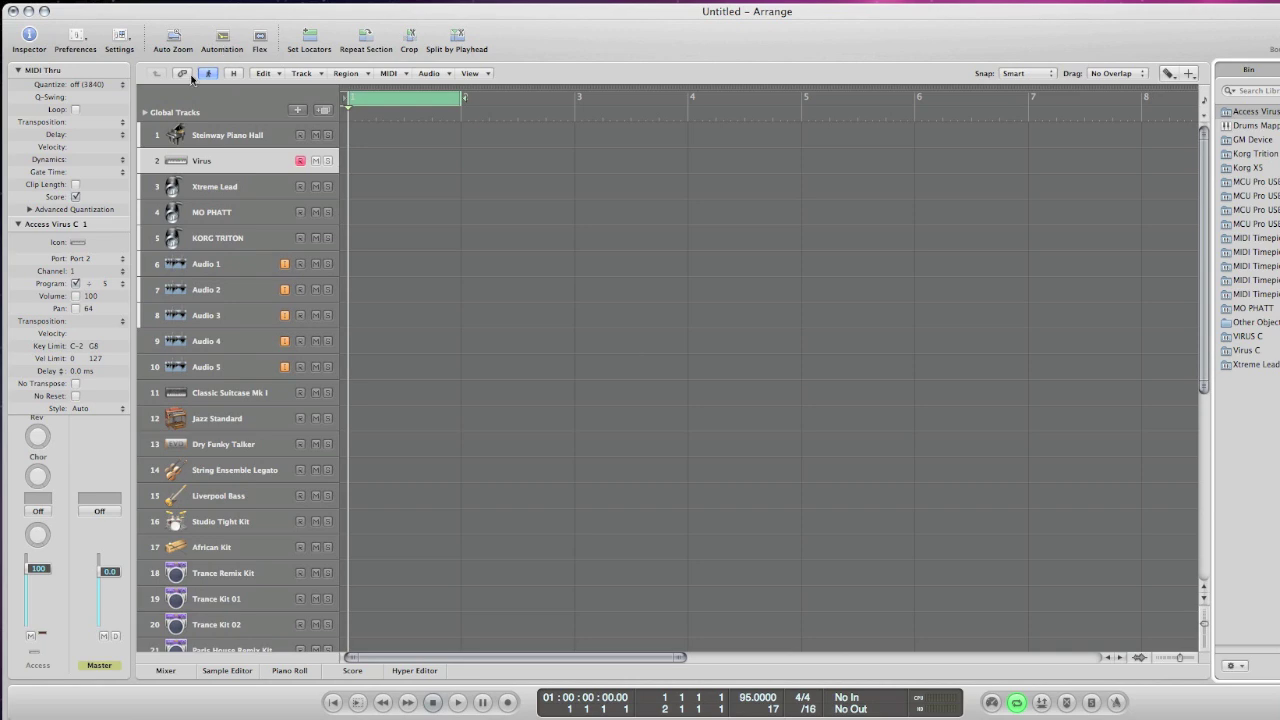
# - Examine the MOTIF-RACK ES computer connection diagrams in the browser's PDF manual, minimize it, and return to the Arrange window
pyautogui.click(212, 6)
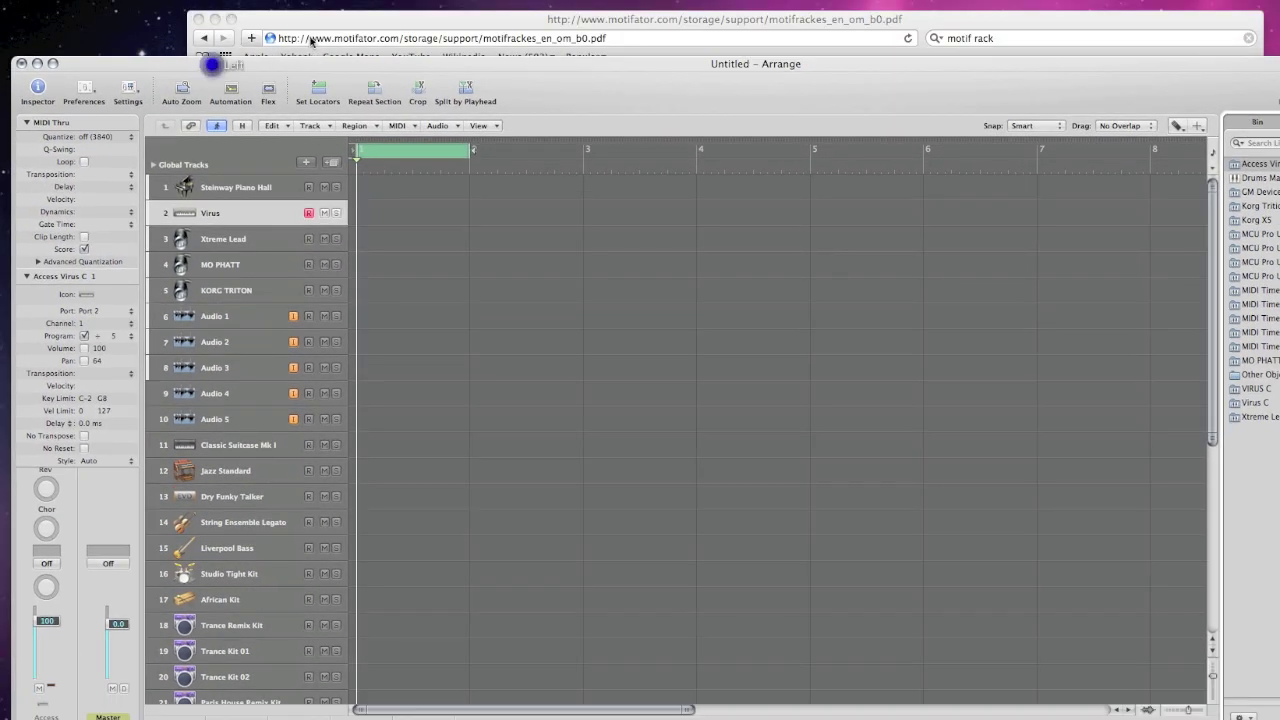
pyautogui.click(313, 24)
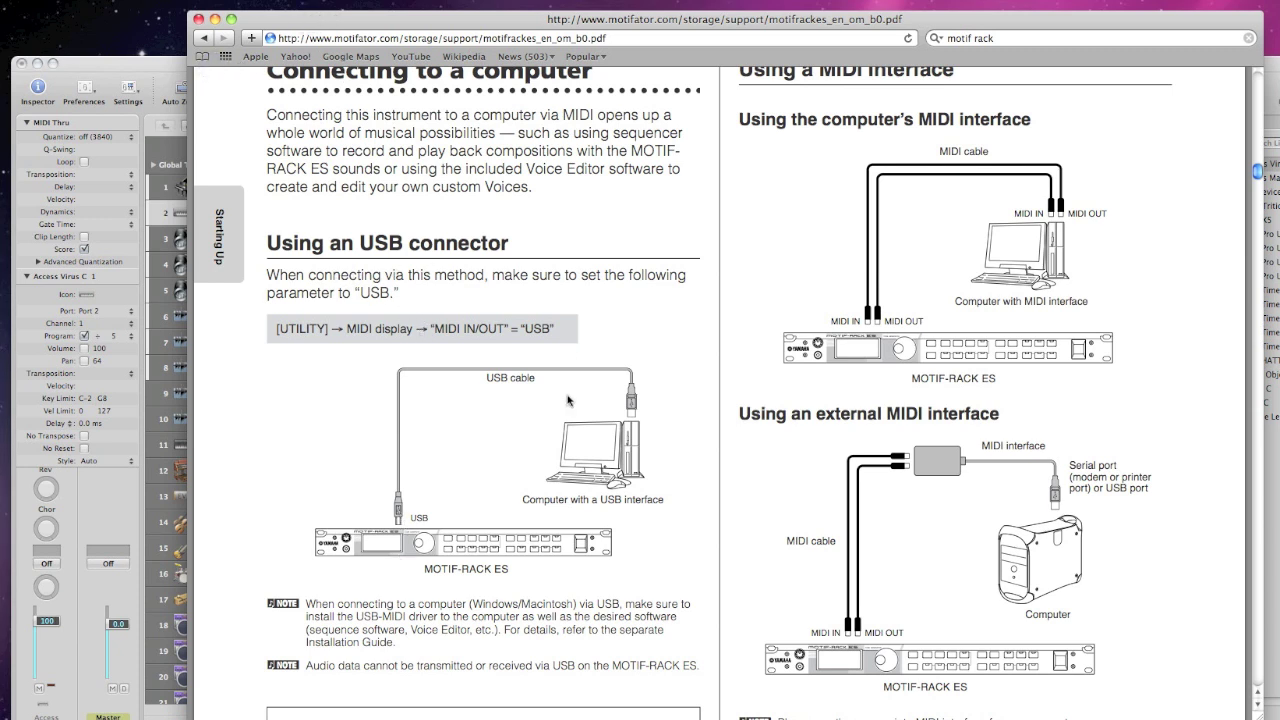
pyautogui.click(216, 14)
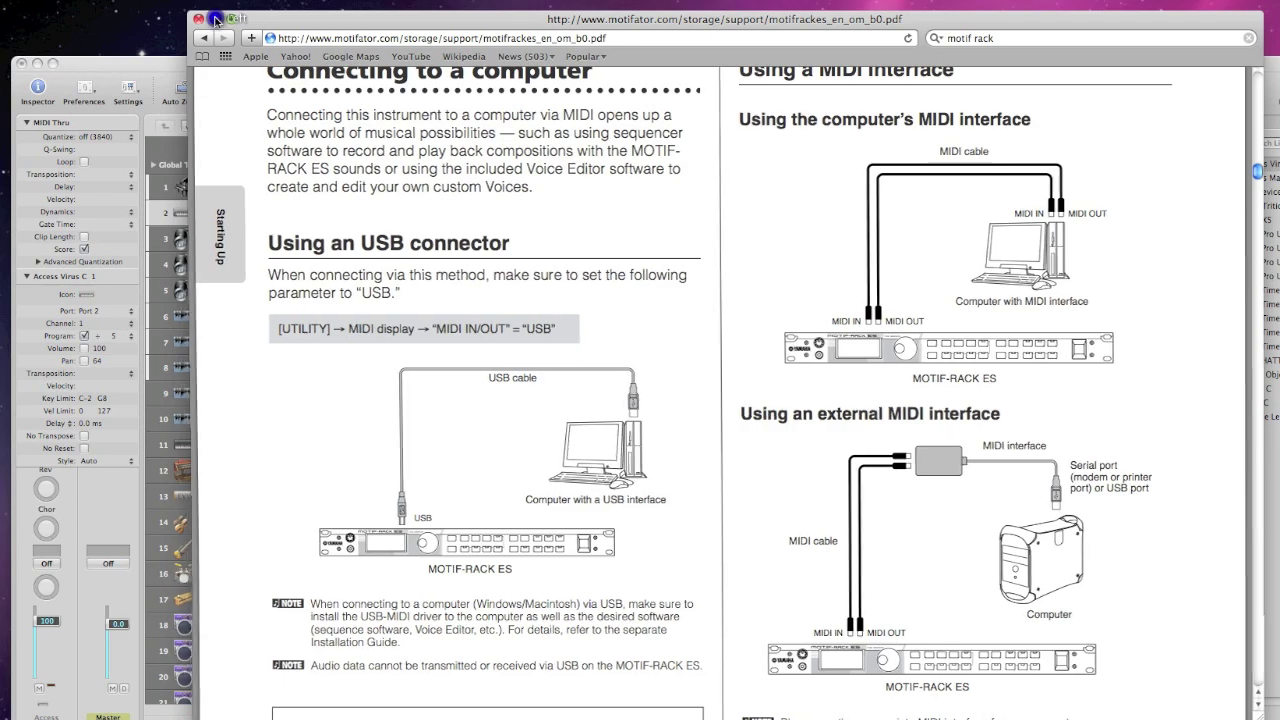
pyautogui.moveTo(436, 66); pyautogui.dragTo(486, 0)
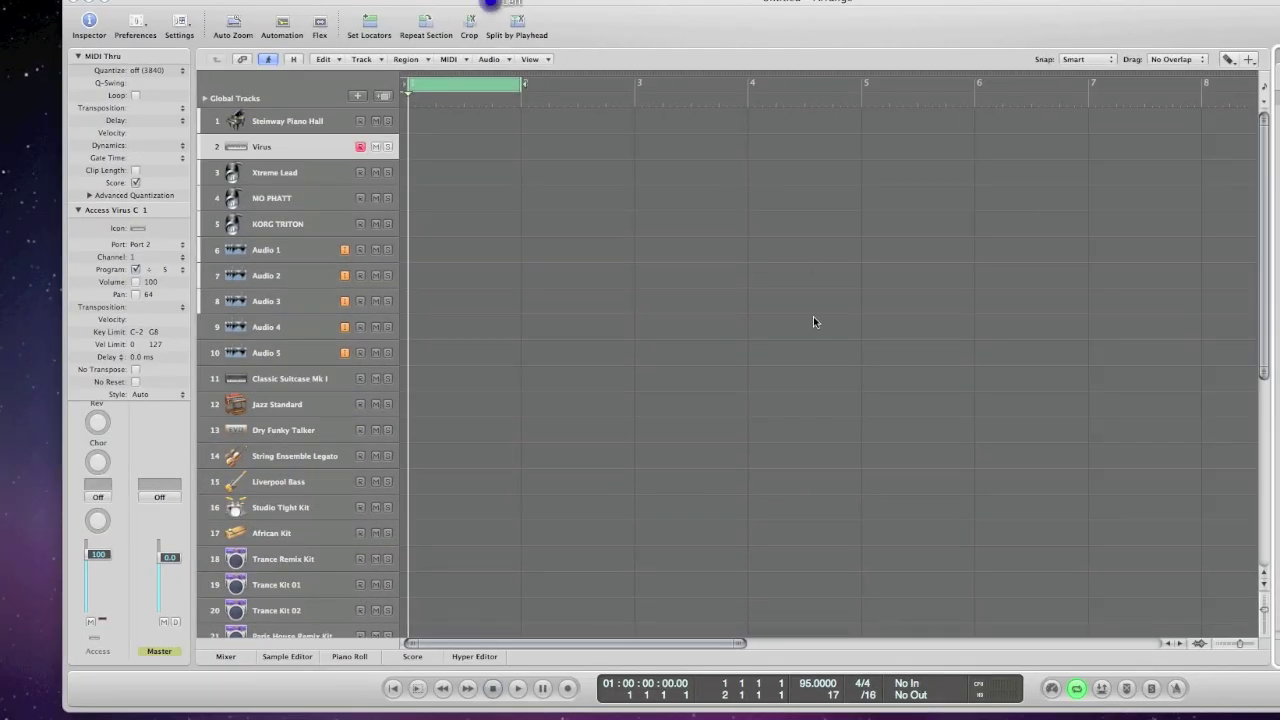
# - Launch Audio MIDI Setup from the Utilities folder in Applications
pyautogui.click(1100, 719)
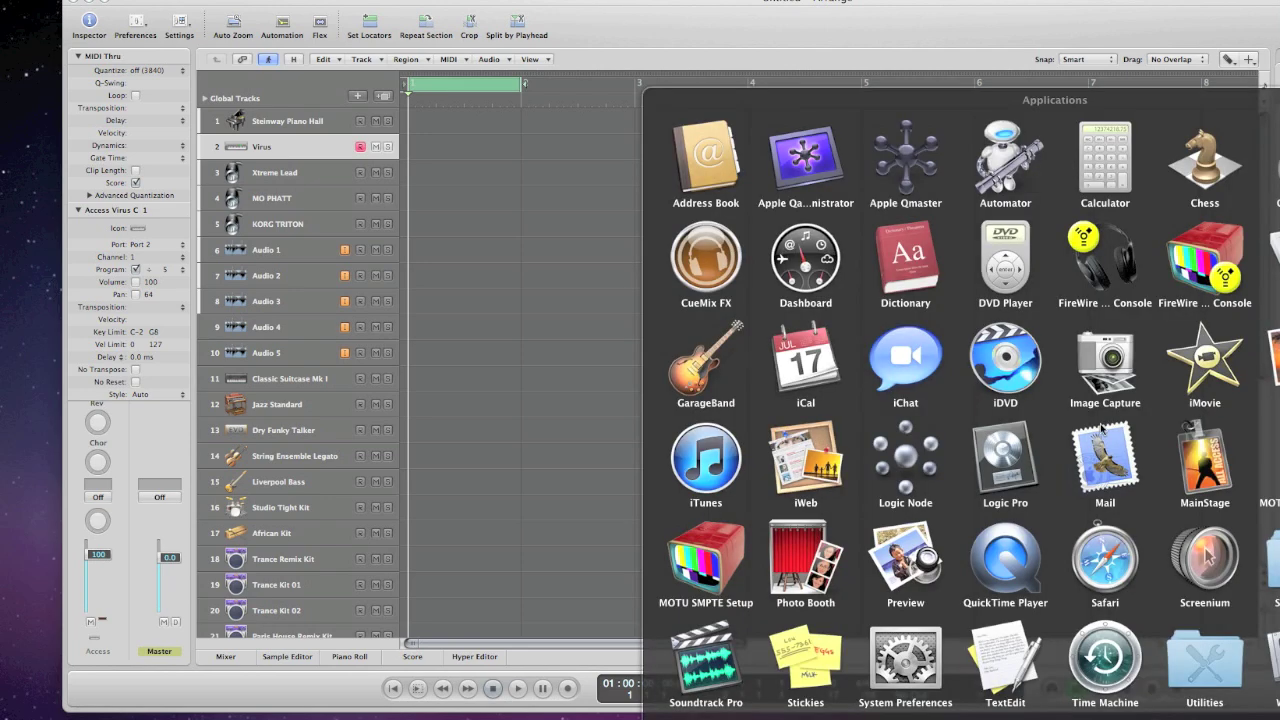
pyautogui.click(1192, 668)
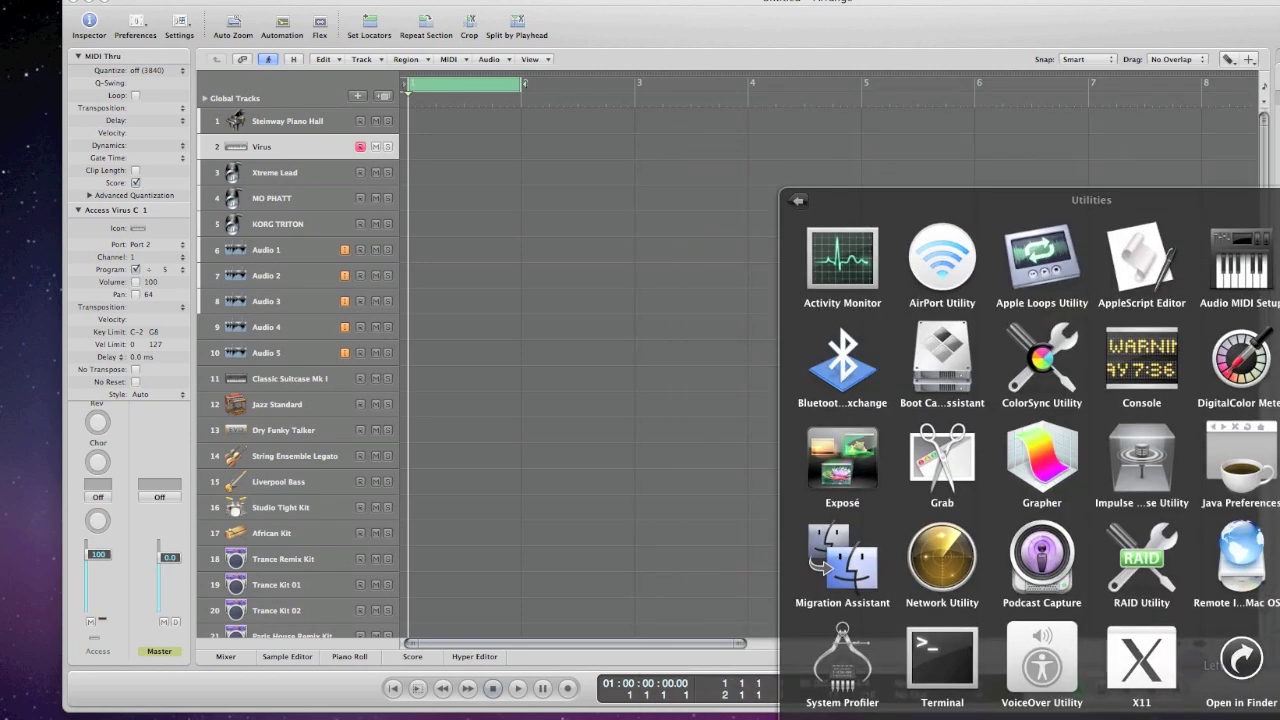
pyautogui.click(1248, 248)
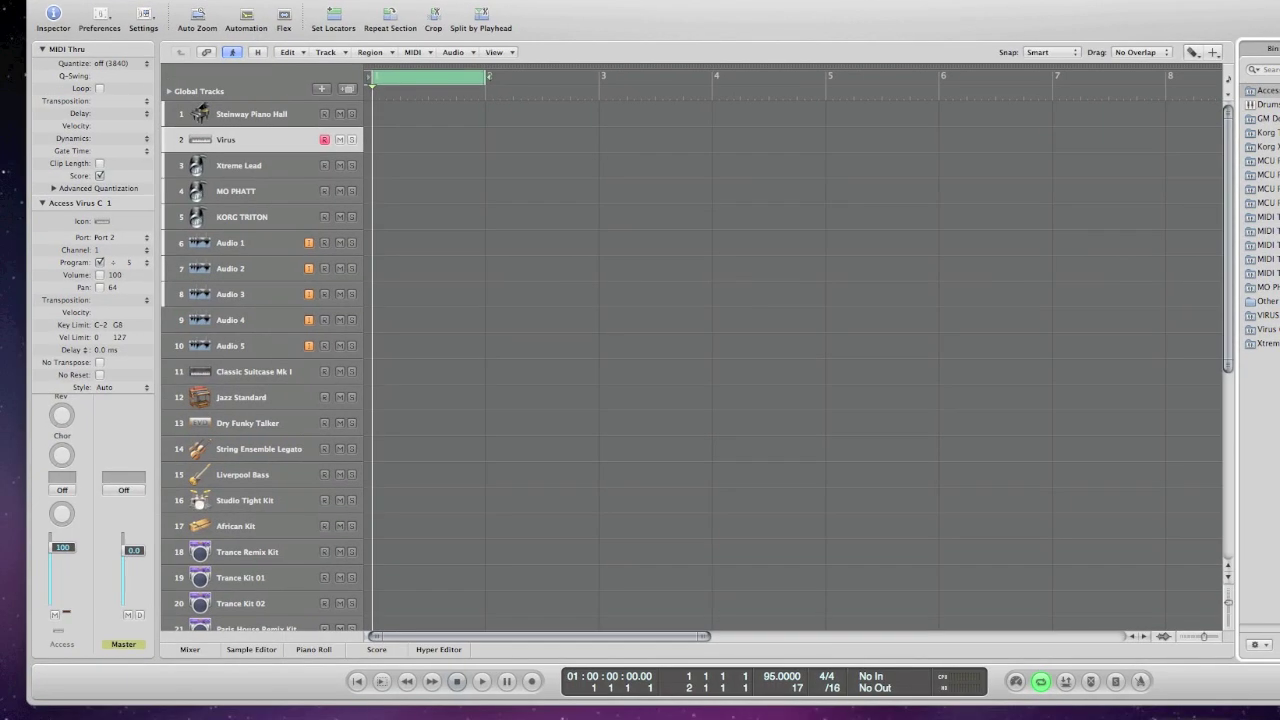
pyautogui.click(1200, 712)
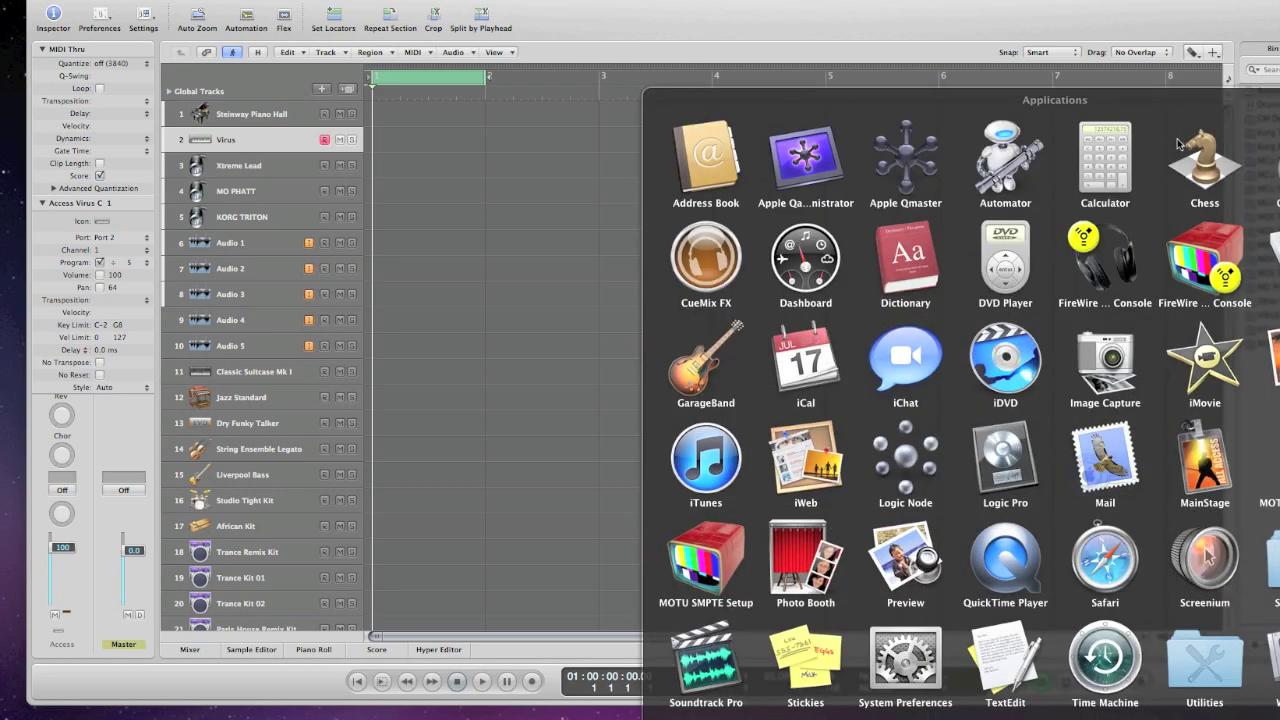
pyautogui.click(1220, 668)
pyautogui.click(1236, 285)
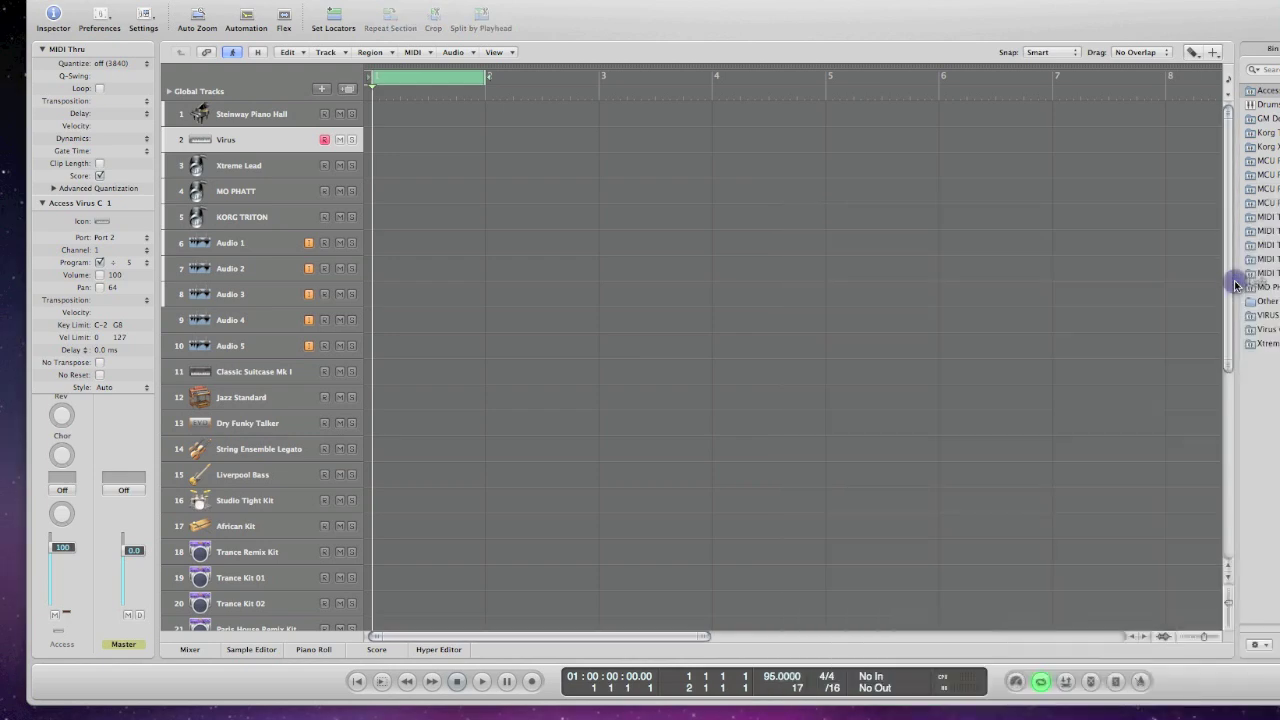
pyautogui.moveTo(1146, 2); pyautogui.dragTo(1072, 20)
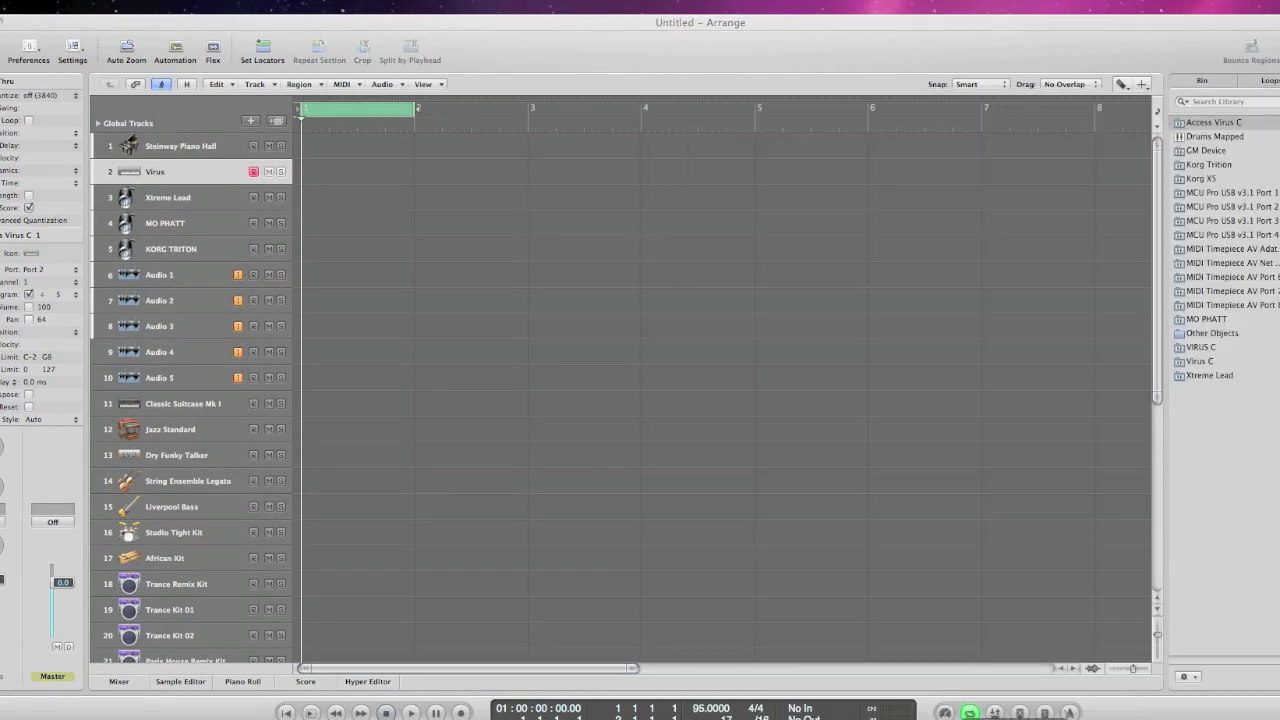
pyautogui.rightClick(1046, 717)
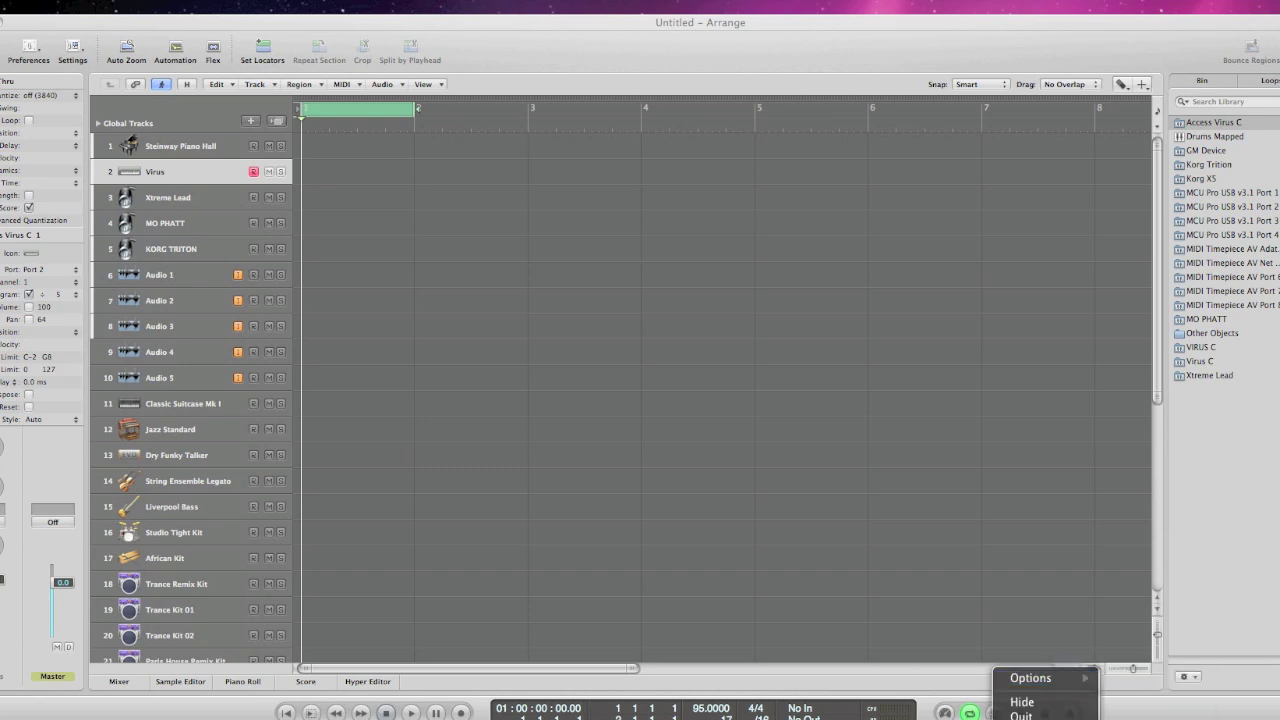
pyautogui.press('Escape')
pyautogui.rightClick(1046, 717)
pyautogui.moveTo(1058, 684)
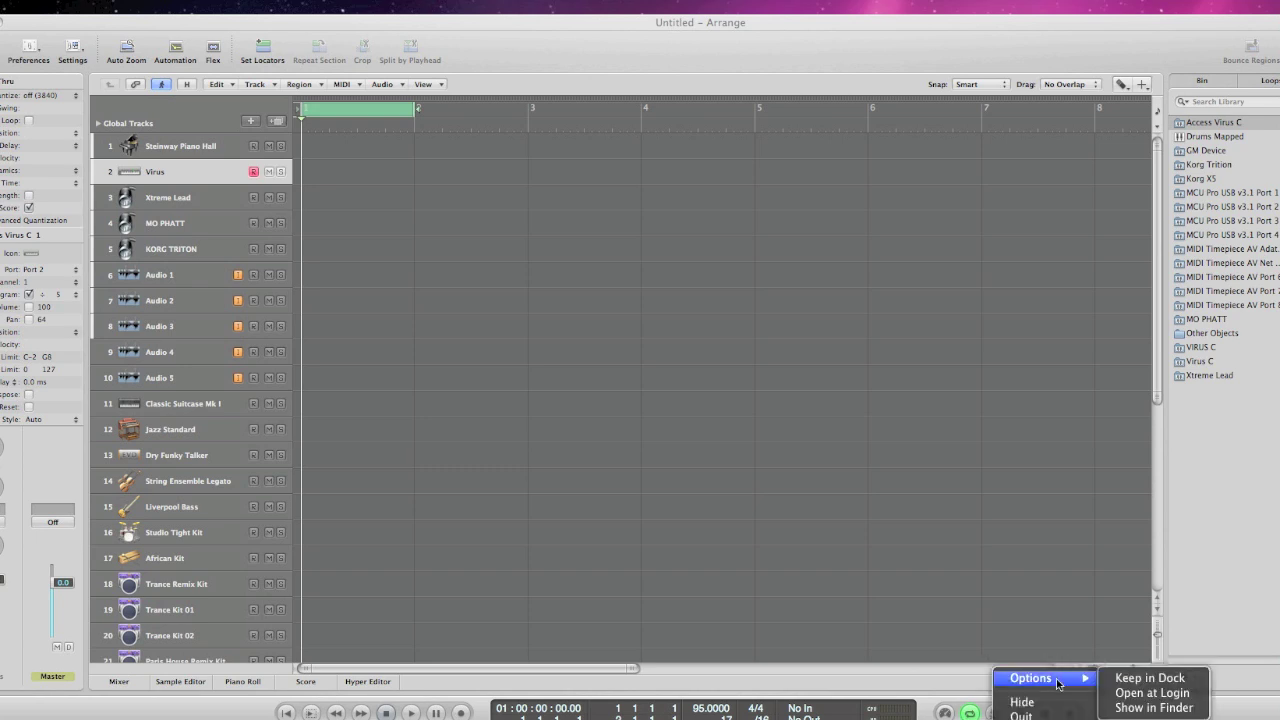
pyautogui.click(1190, 693)
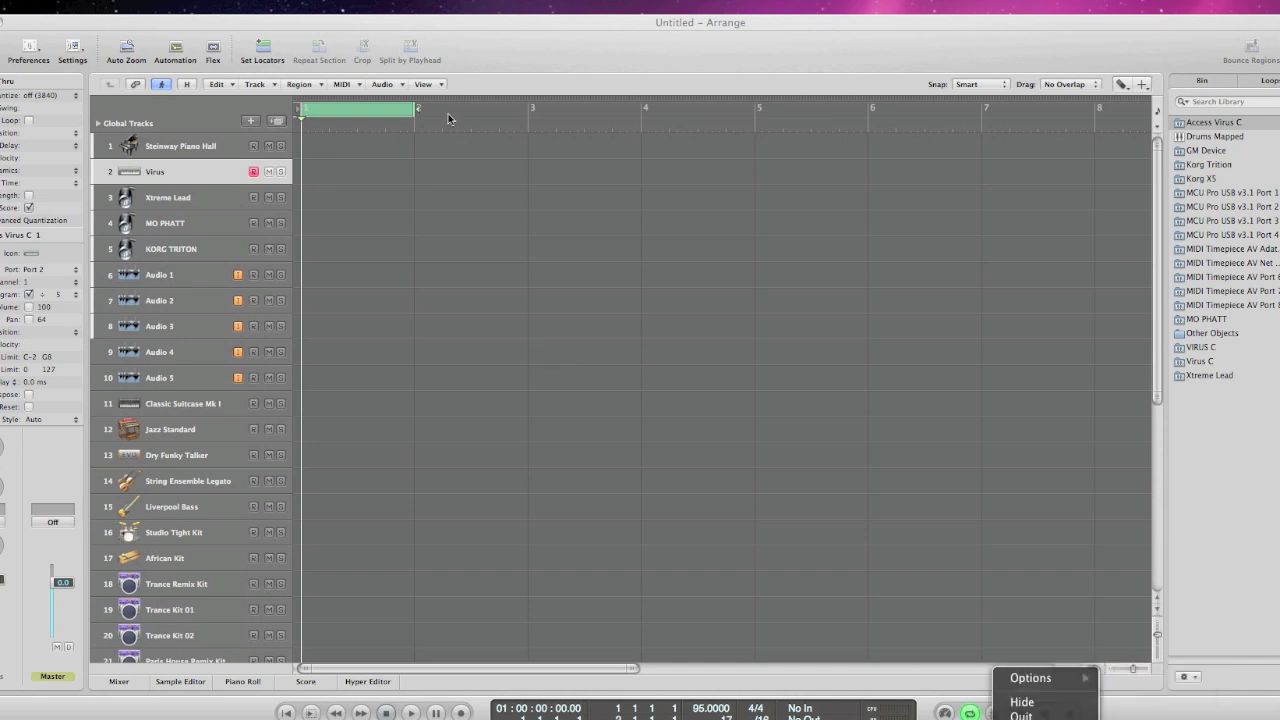
# - Quit Logic Pro with the Untitled project open
pyautogui.moveTo(458, 17); pyautogui.dragTo(540, 28)
pyautogui.click(60, 0)
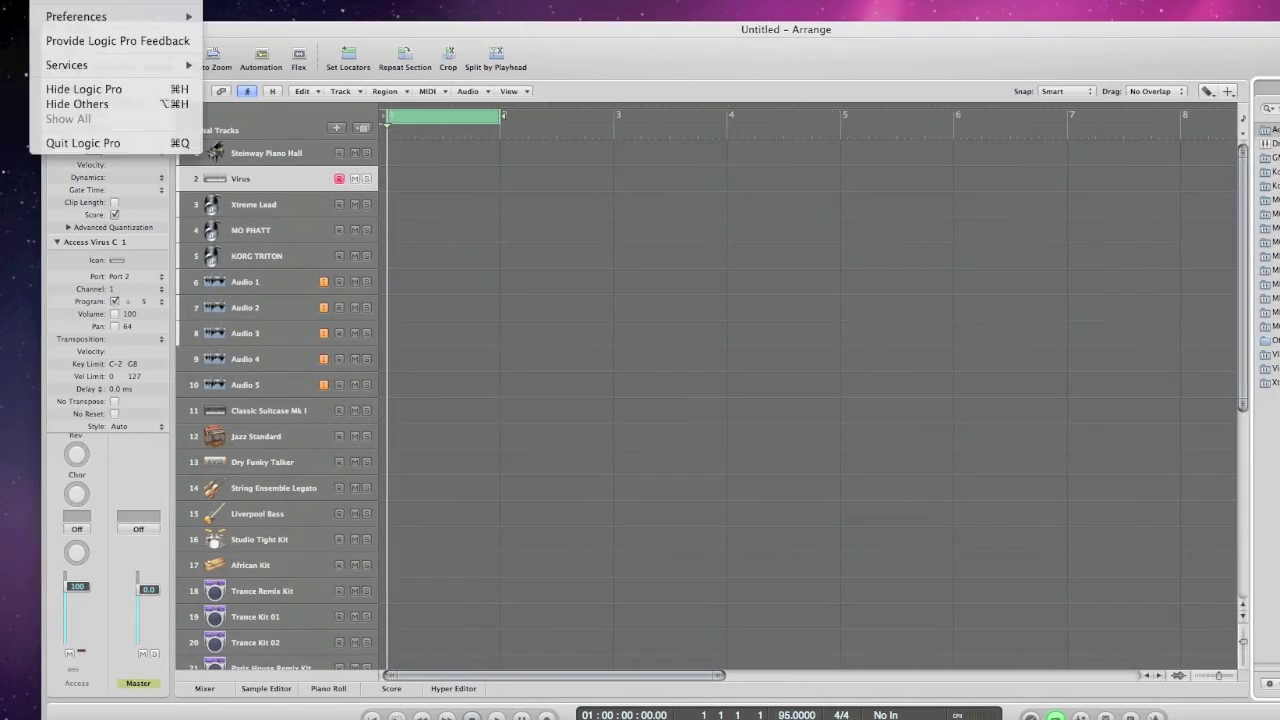
pyautogui.click(100, 143)
pyautogui.click(643, 231)
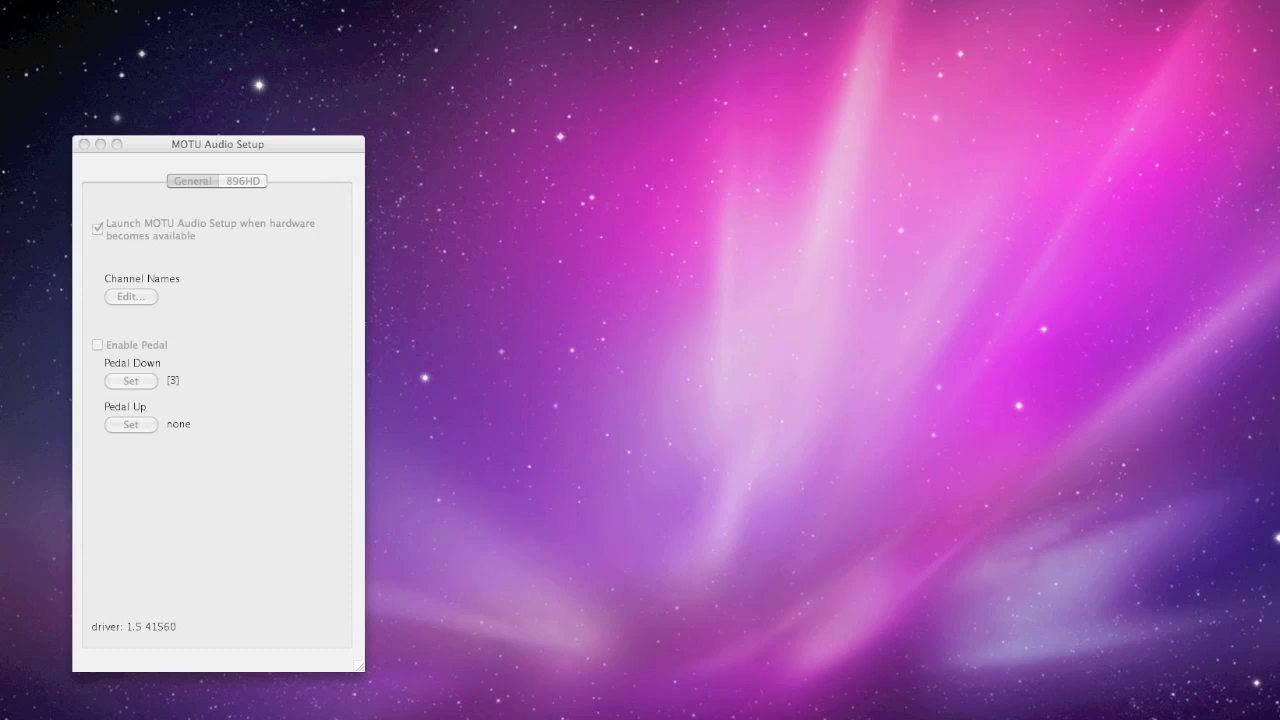
# - Relaunch Audio MIDI Setup from the Utilities folder in Applications and reposition its MIDI Studio window
pyautogui.click(70, 0)
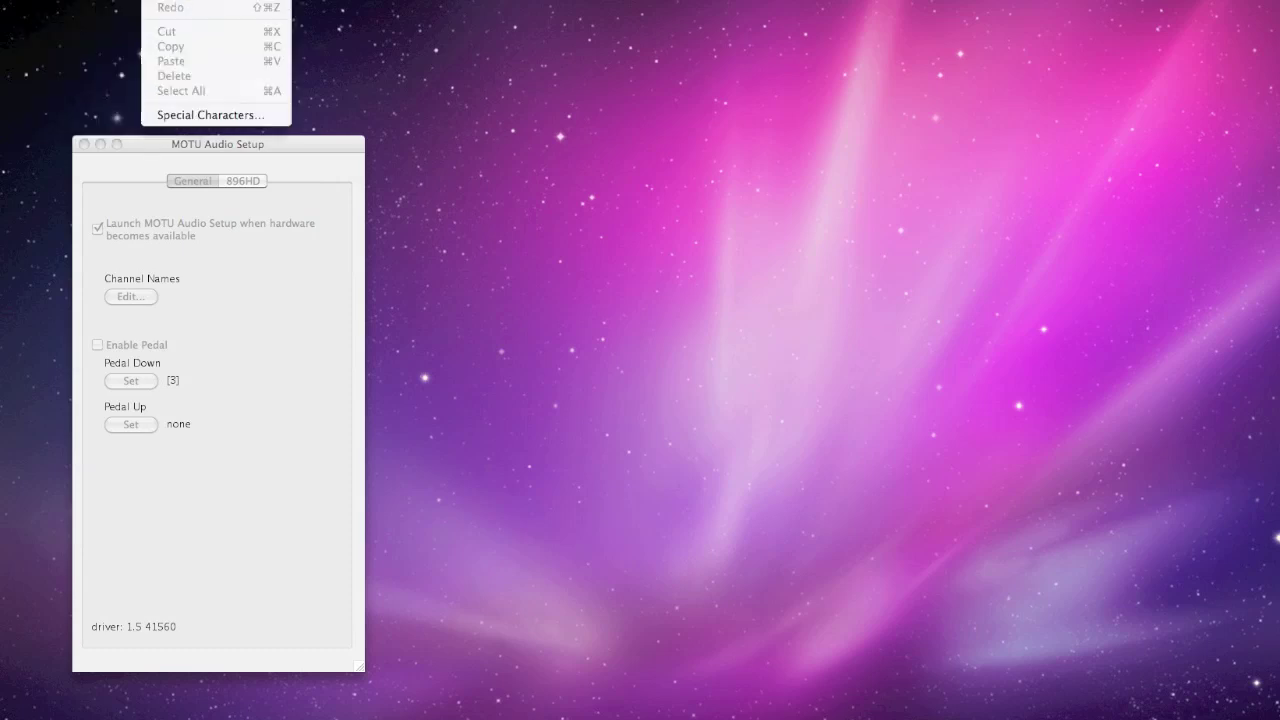
pyautogui.click(527, 251)
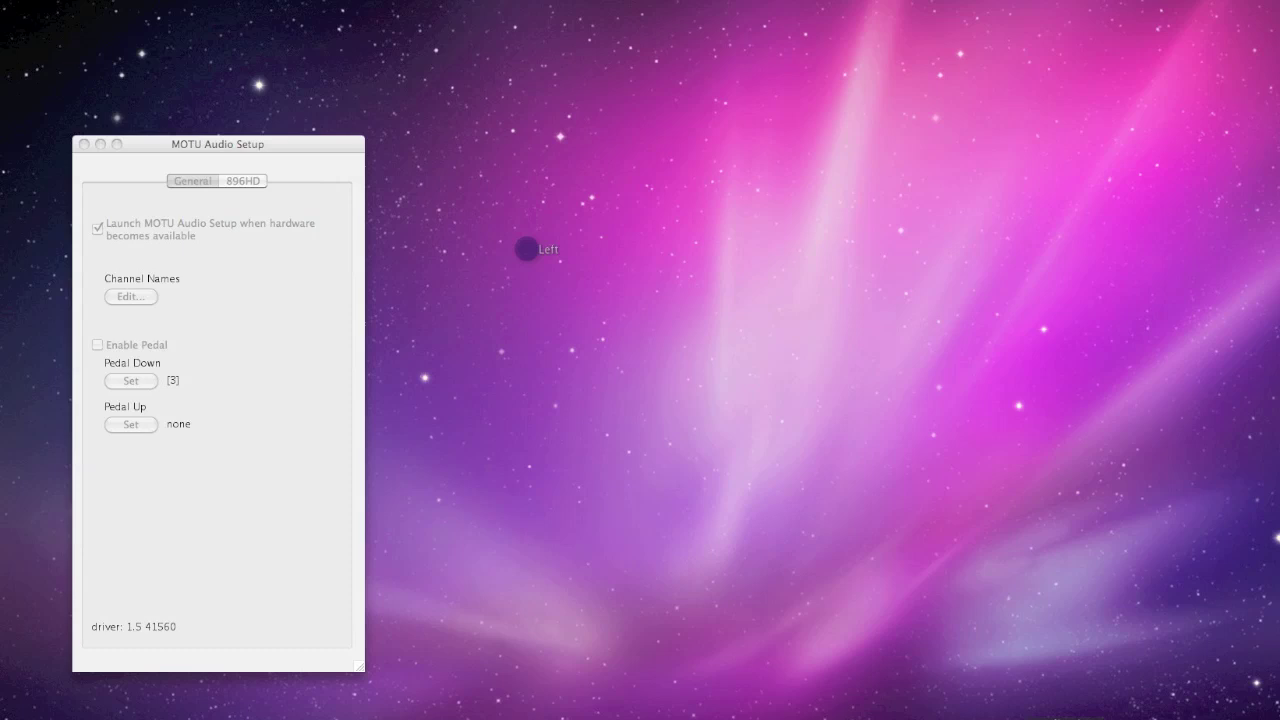
pyautogui.rightClick(1019, 718)
pyautogui.click(998, 716)
pyautogui.click(1170, 705)
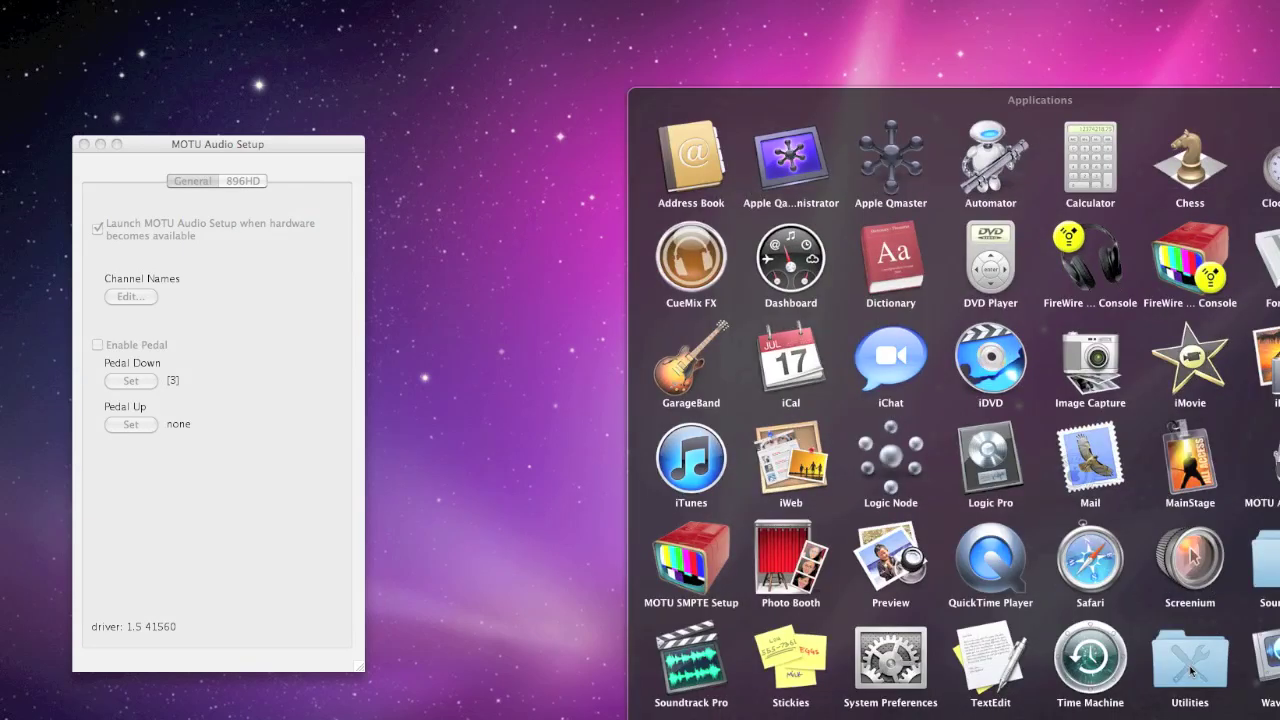
pyautogui.click(1189, 668)
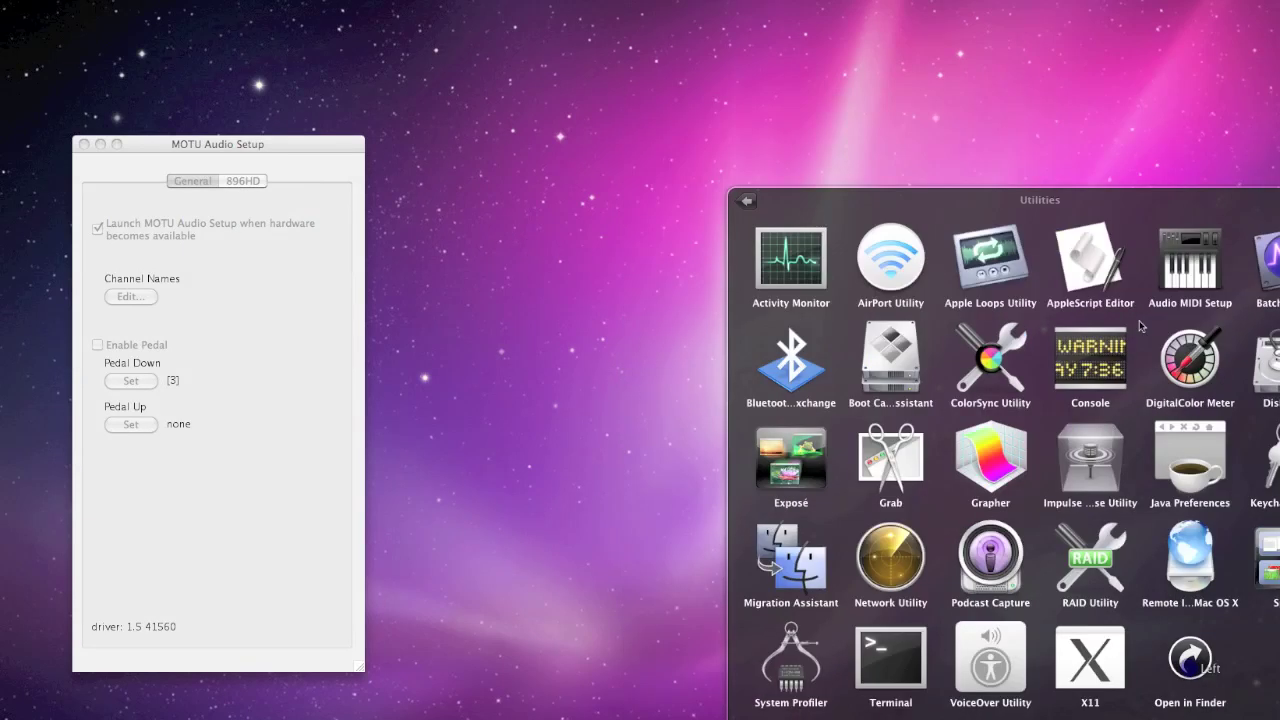
pyautogui.click(1181, 273)
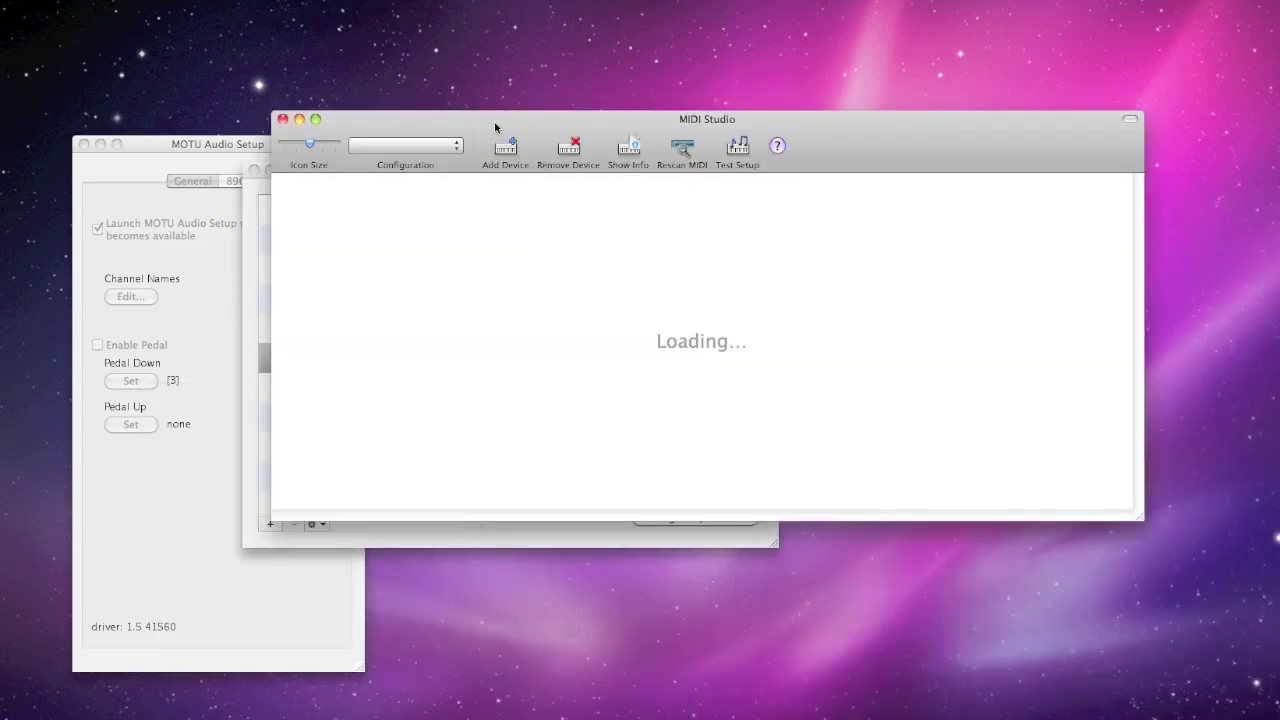
pyautogui.moveTo(498, 126); pyautogui.dragTo(538, 152)
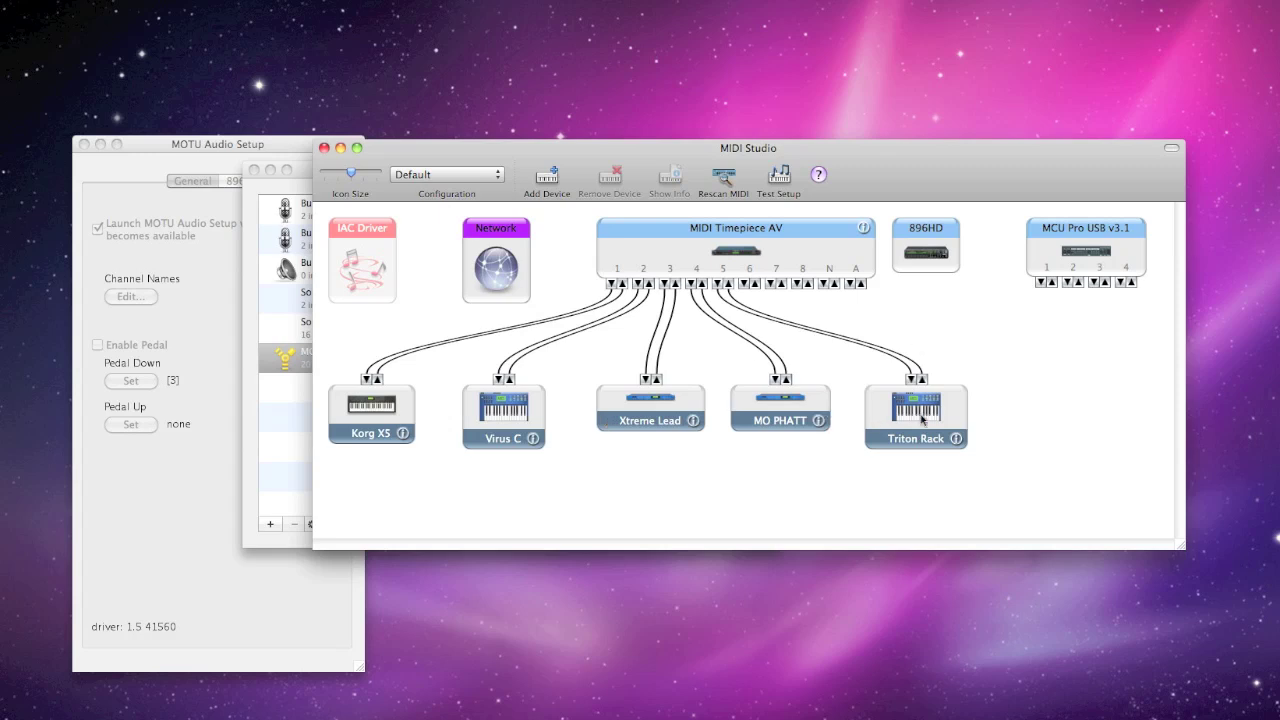
# - Add a new external device in MIDI Studio and open its properties
pyautogui.click(547, 180)
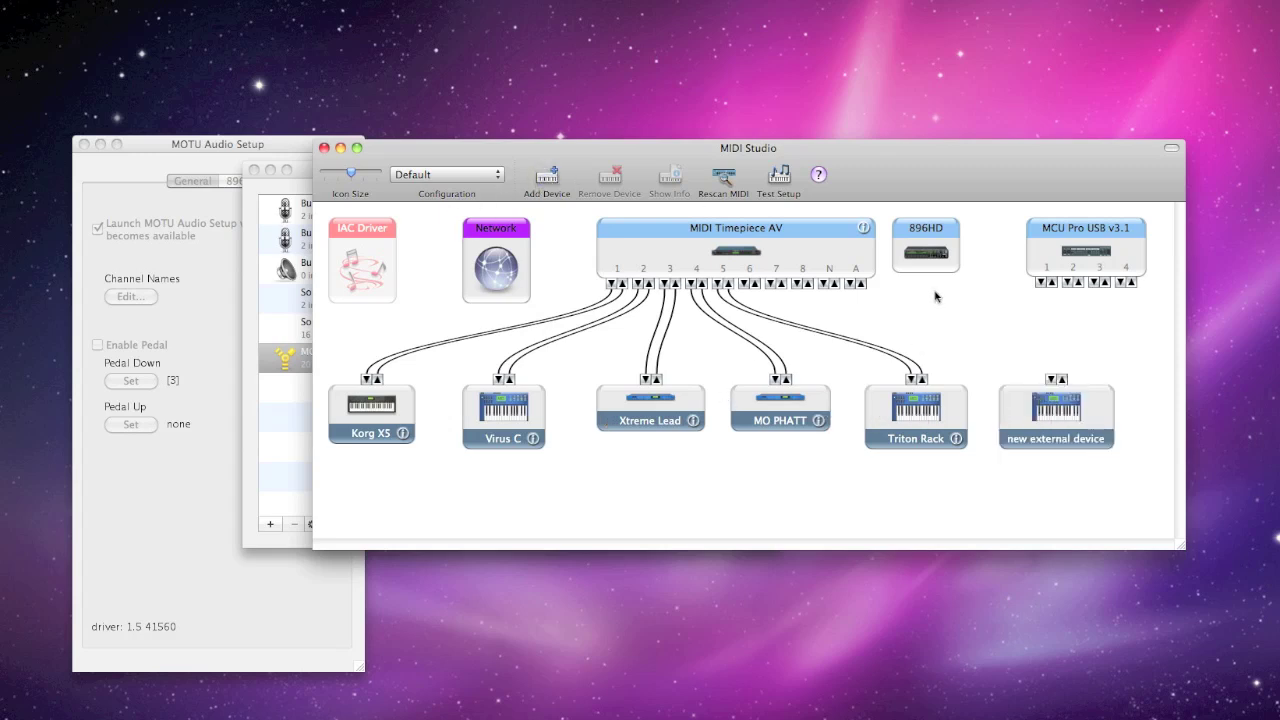
pyautogui.click(1106, 405)
pyautogui.doubleClick(1090, 444)
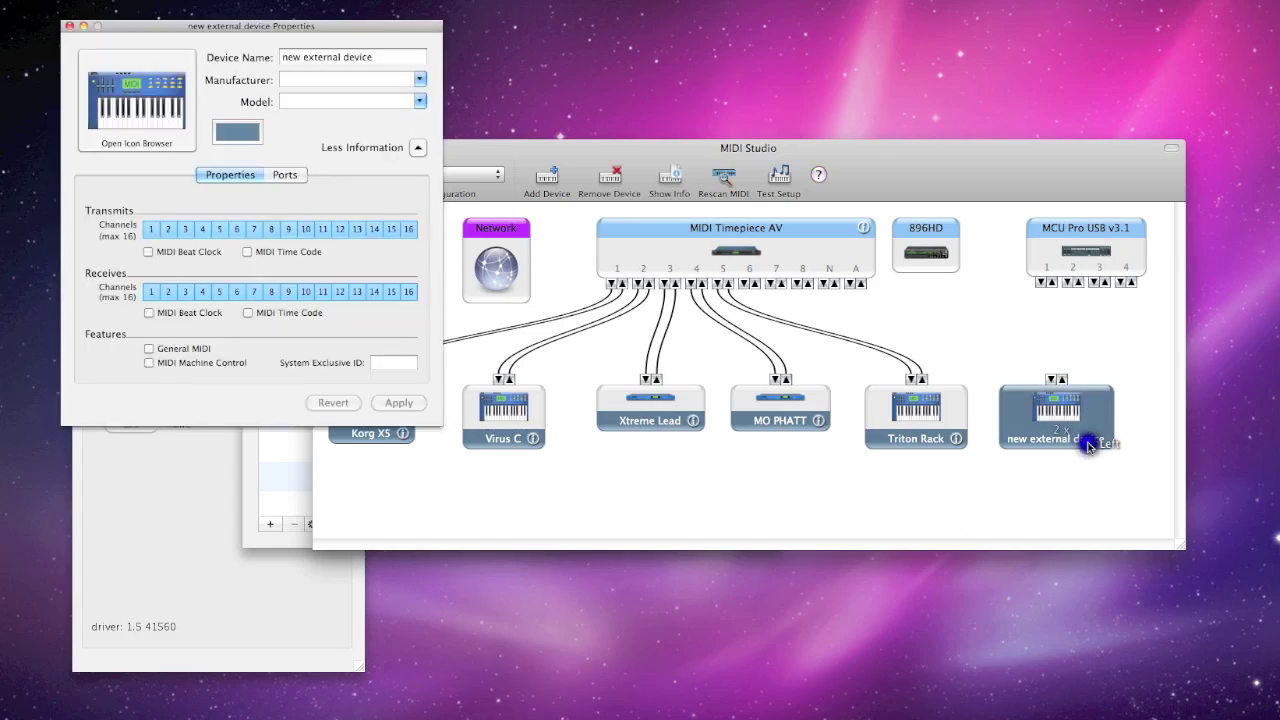
# - Rename the new external device My Keyboard and apply the name
pyautogui.click(391, 58)
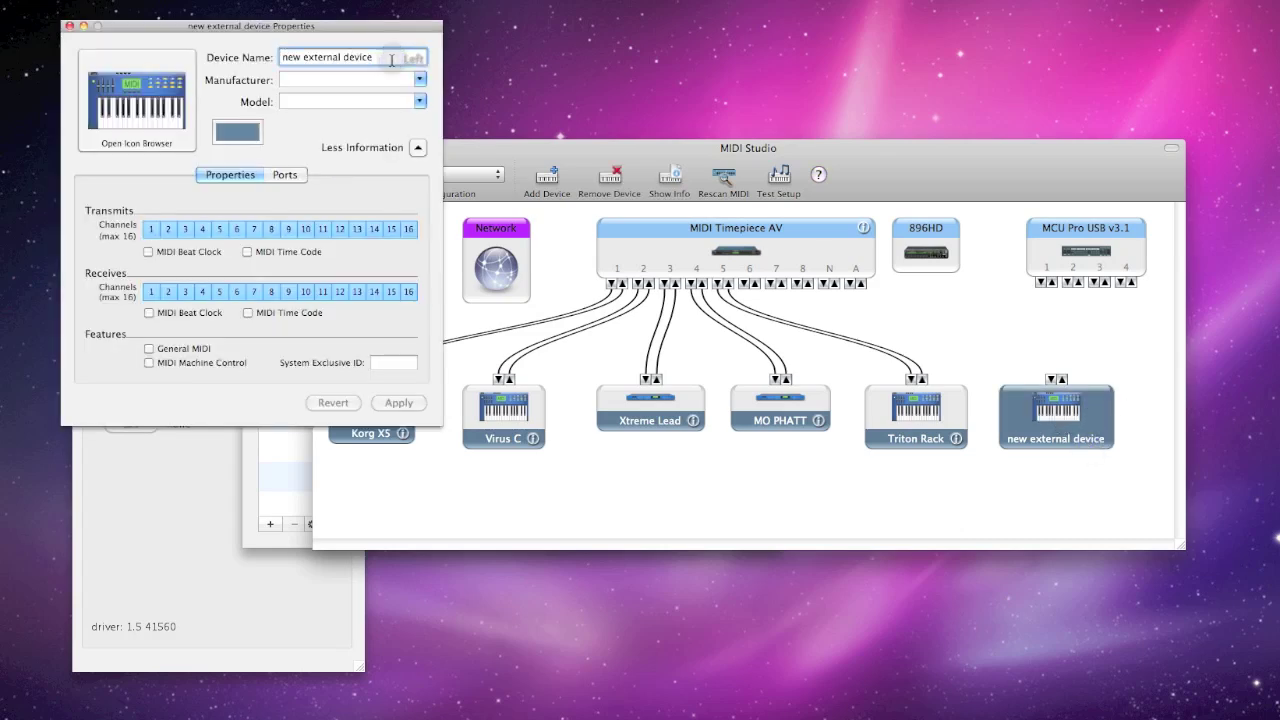
pyautogui.press('BackSpace')
pyautogui.press('BackSpace')
pyautogui.press('BackSpace')
pyautogui.press('BackSpace')
pyautogui.press('BackSpace')
pyautogui.press('BackSpace')
pyautogui.press('BackSpace')
pyautogui.press('BackSpace')
pyautogui.press('BackSpace')
pyautogui.press('BackSpace')
pyautogui.press('BackSpace')
pyautogui.press('BackSpace')
pyautogui.press('BackSpace')
pyautogui.press('BackSpace')
pyautogui.press('BackSpace')
pyautogui.press('BackSpace')
pyautogui.press('BackSpace')
pyautogui.press('BackSpace')
pyautogui.press('BackSpace')
pyautogui.write('My ')
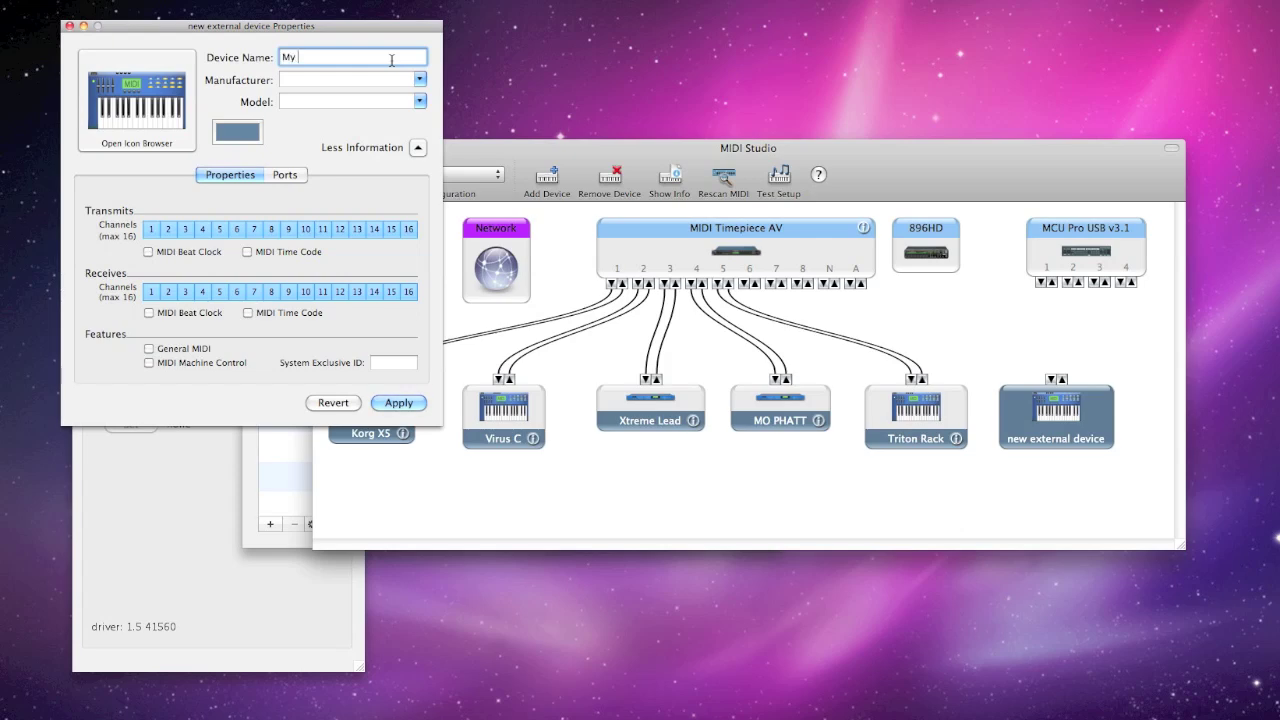
pyautogui.write('Keyboard')
pyautogui.press('Return')
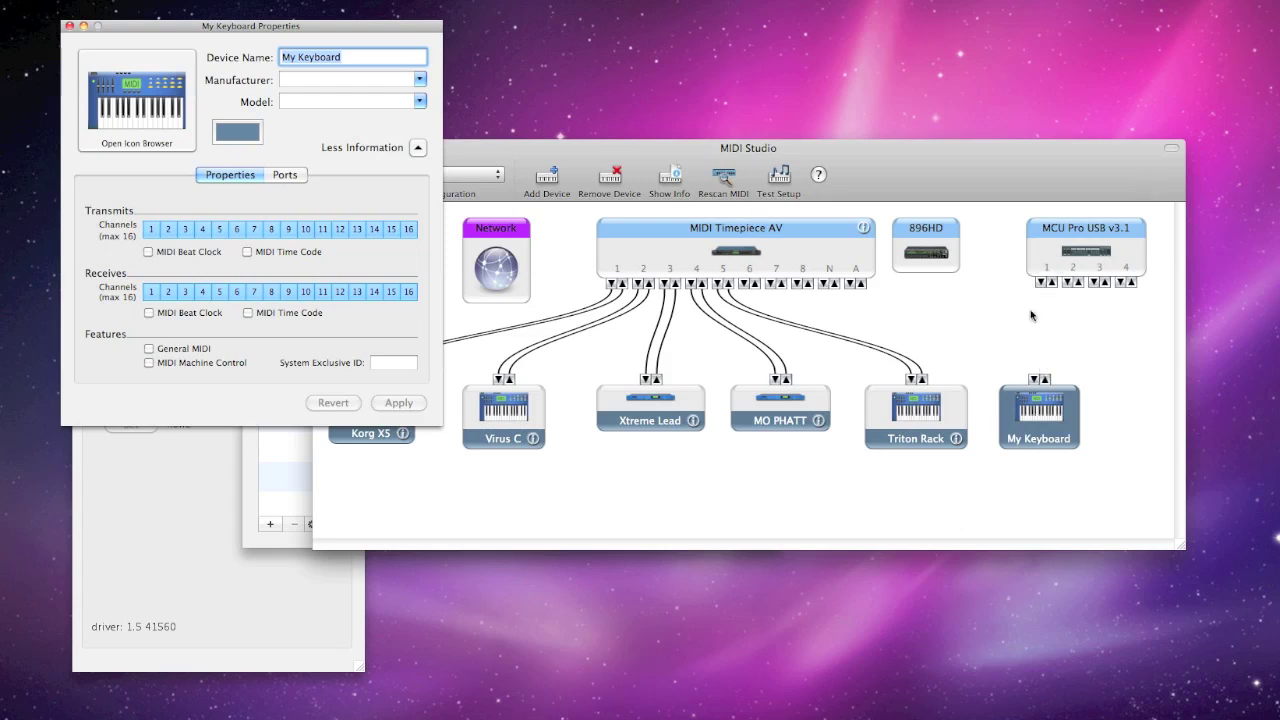
# - Connect My Keyboard's MIDI input and output to port 1 of the MCU Pro USB v3.1 interface
pyautogui.moveTo(1048, 240)
pyautogui.mouseDown()
pyautogui.moveTo(1031, 238)
pyautogui.moveTo(1043, 227)
pyautogui.mouseUp()
pyautogui.moveTo(1034, 379); pyautogui.dragTo(1010, 280)
pyautogui.moveTo(1055, 378); pyautogui.dragTo(1040, 281)
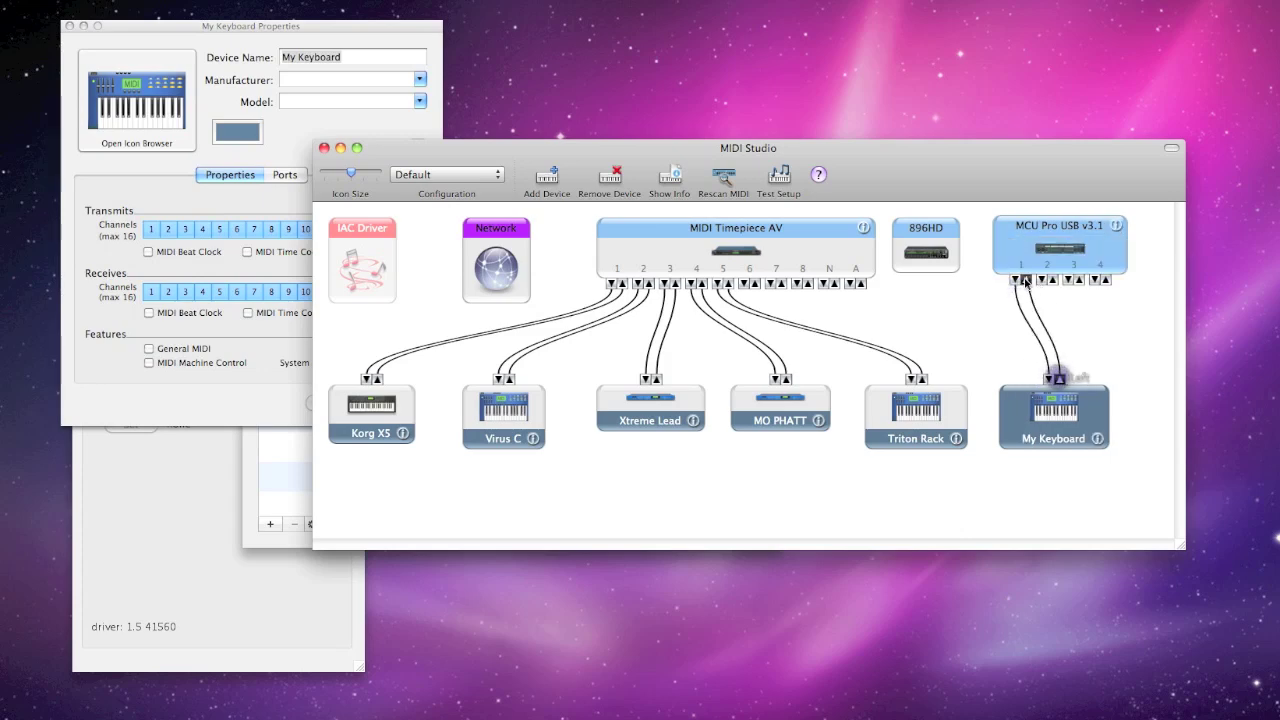
pyautogui.click(1110, 336)
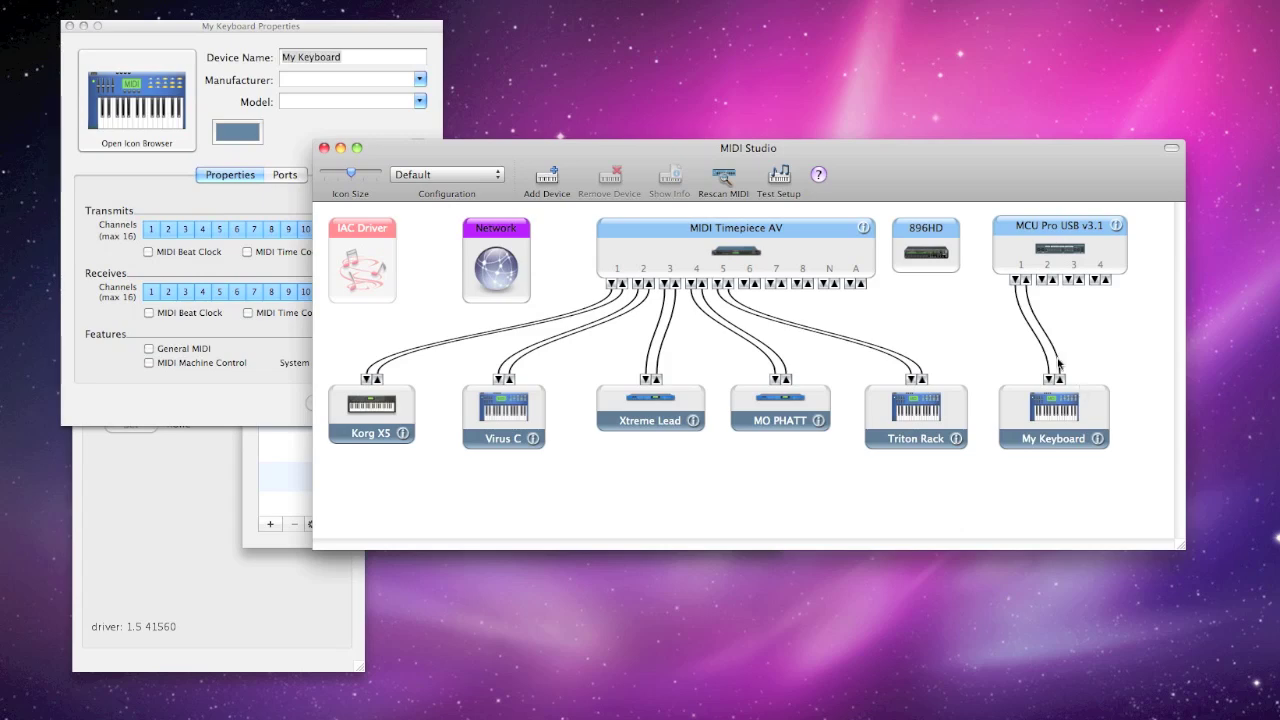
# - Delete My Keyboard from the MIDI Studio and close the MIDI Studio and Audio Devices windows
pyautogui.moveTo(1092, 394); pyautogui.dragTo(1096, 404)
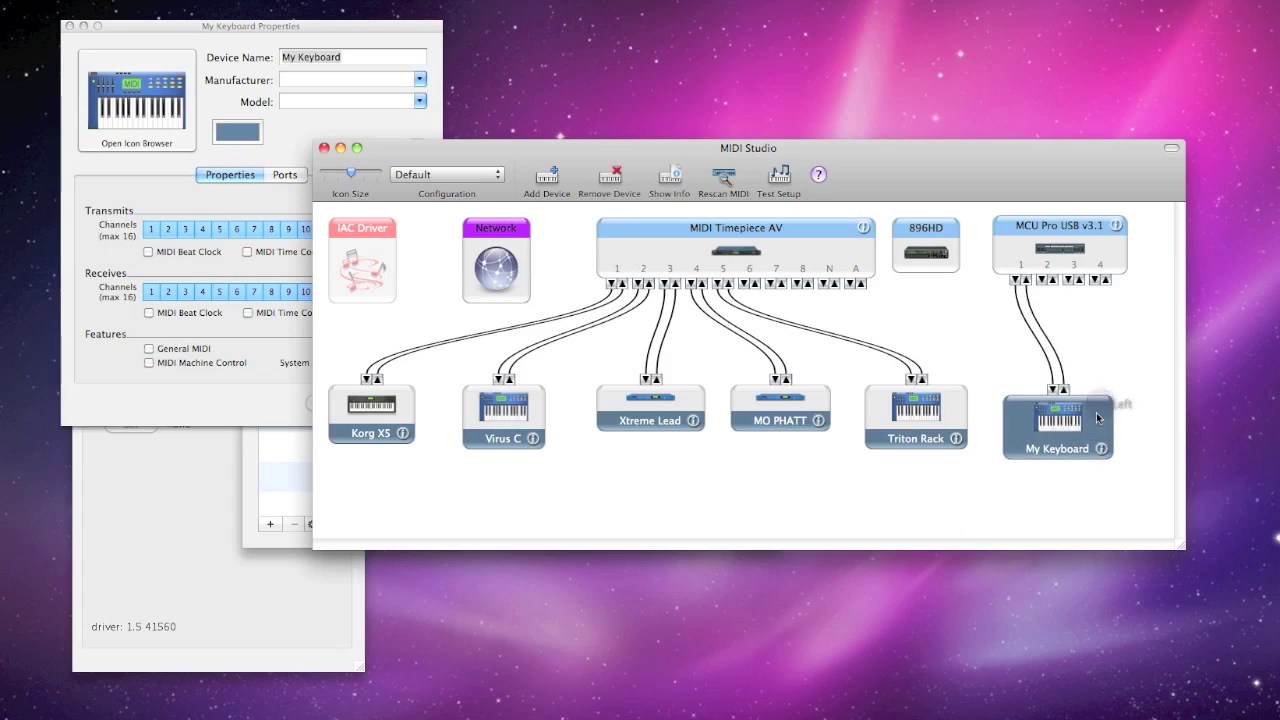
pyautogui.press('Delete')
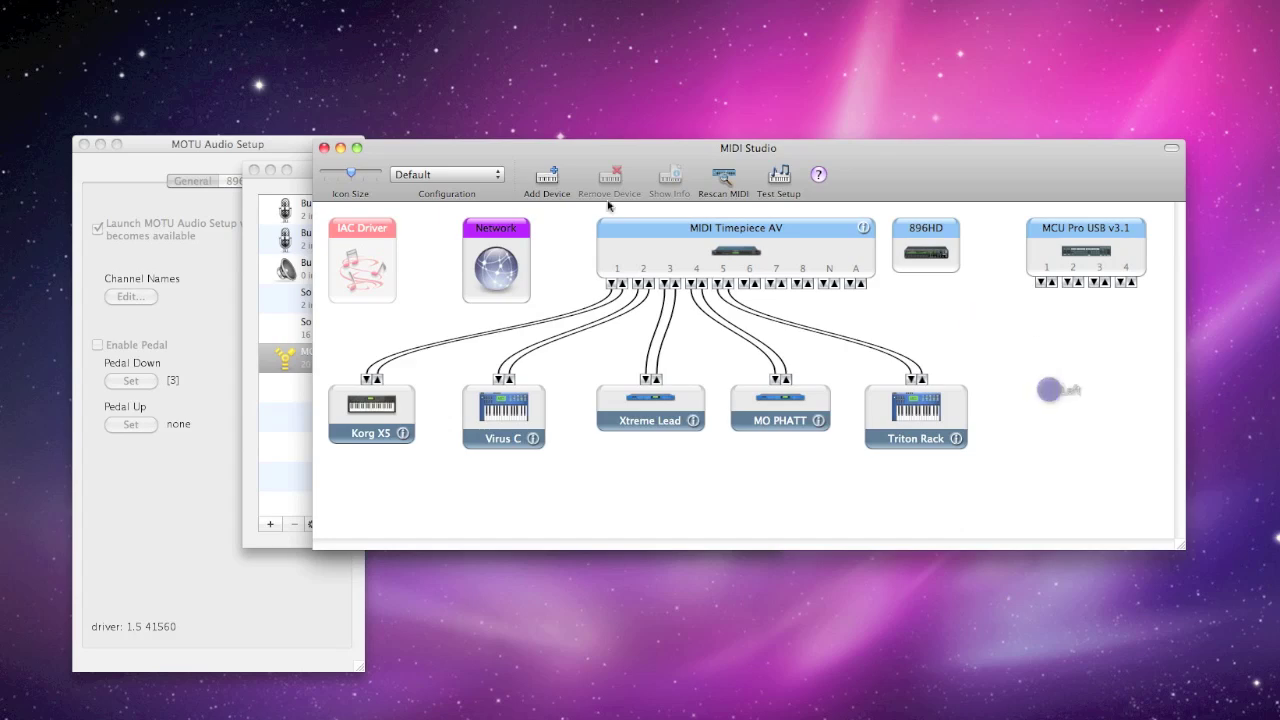
pyautogui.click(324, 148)
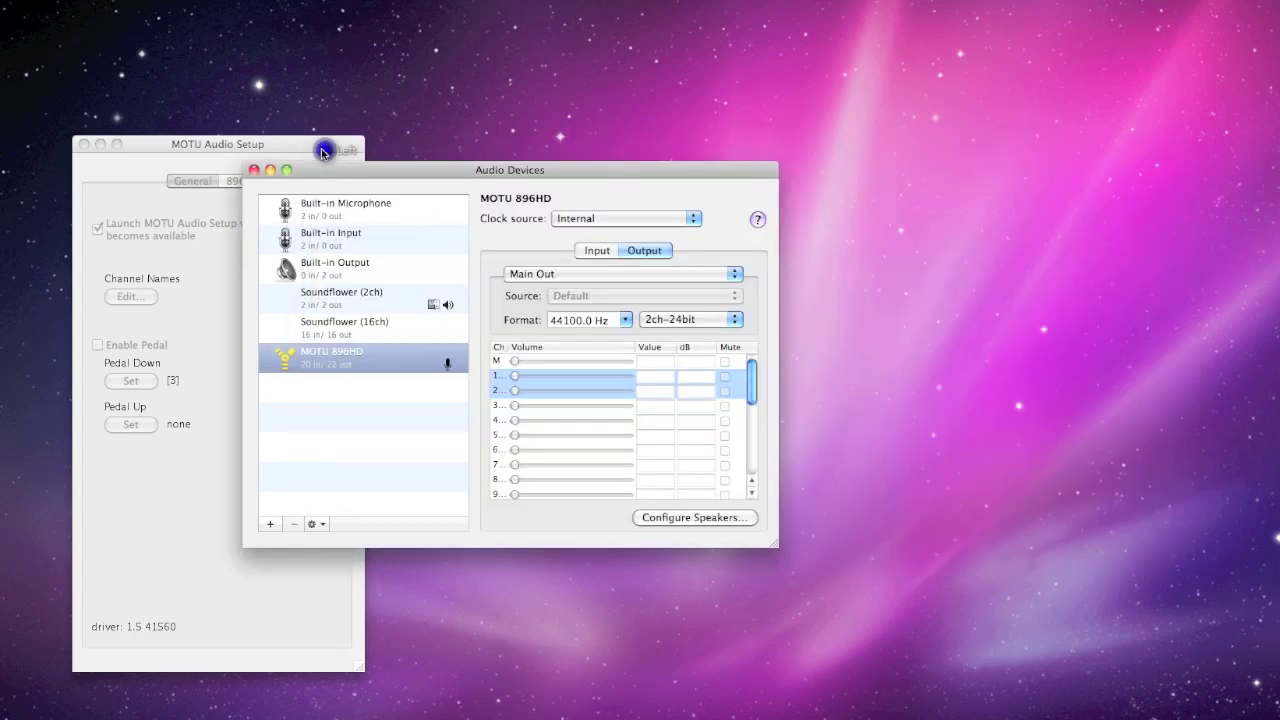
pyautogui.click(254, 171)
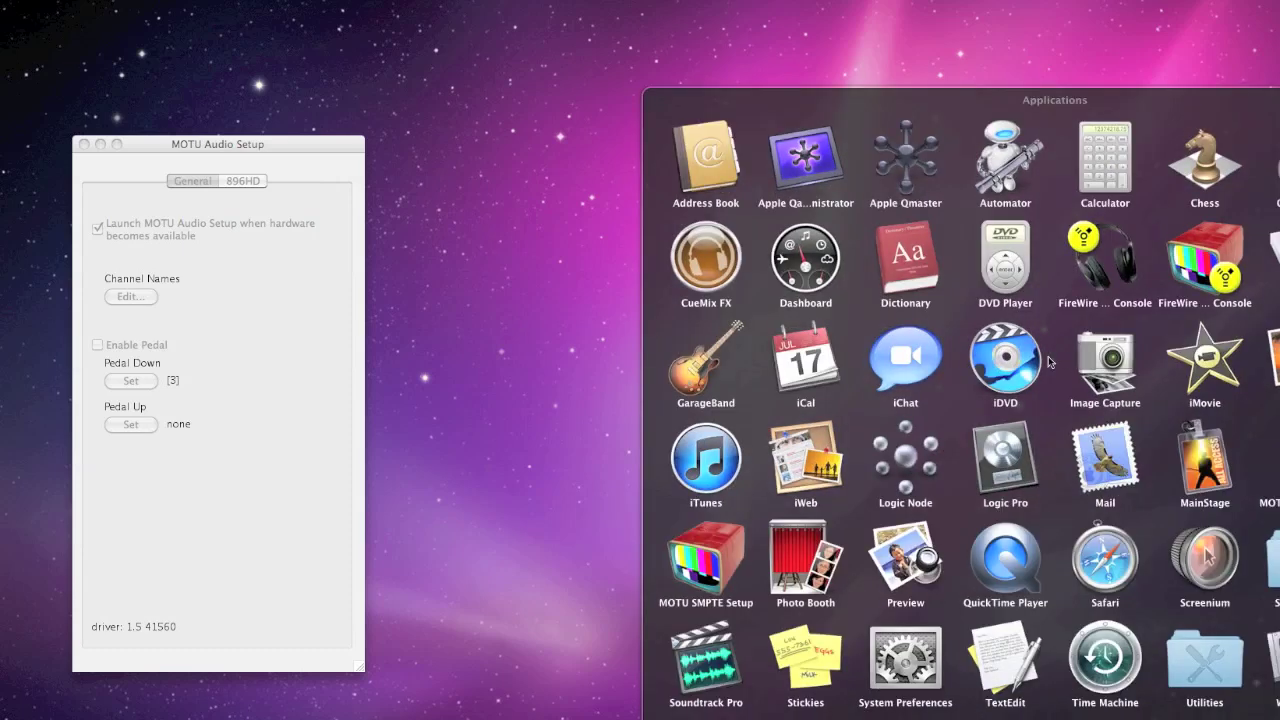
# - Launch Logic Pro, create a project from My Logic 9 Template, and cancel saving it
pyautogui.click(998, 441)
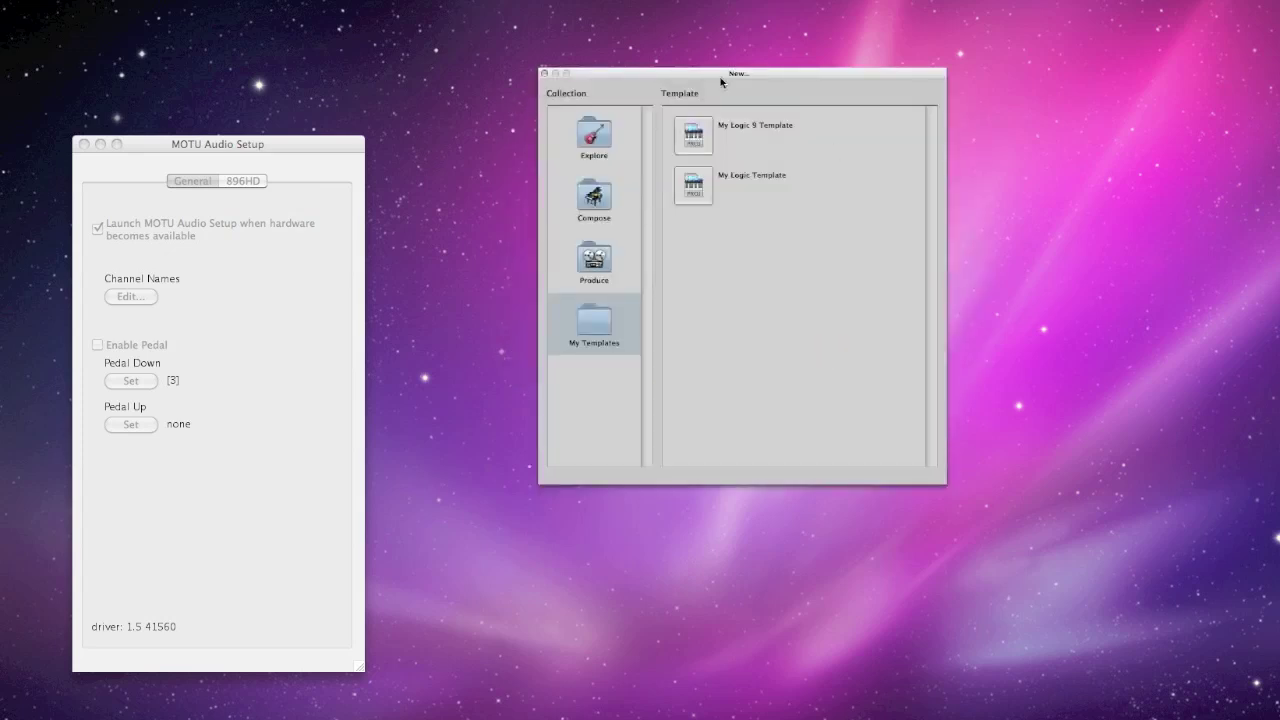
pyautogui.doubleClick(706, 125)
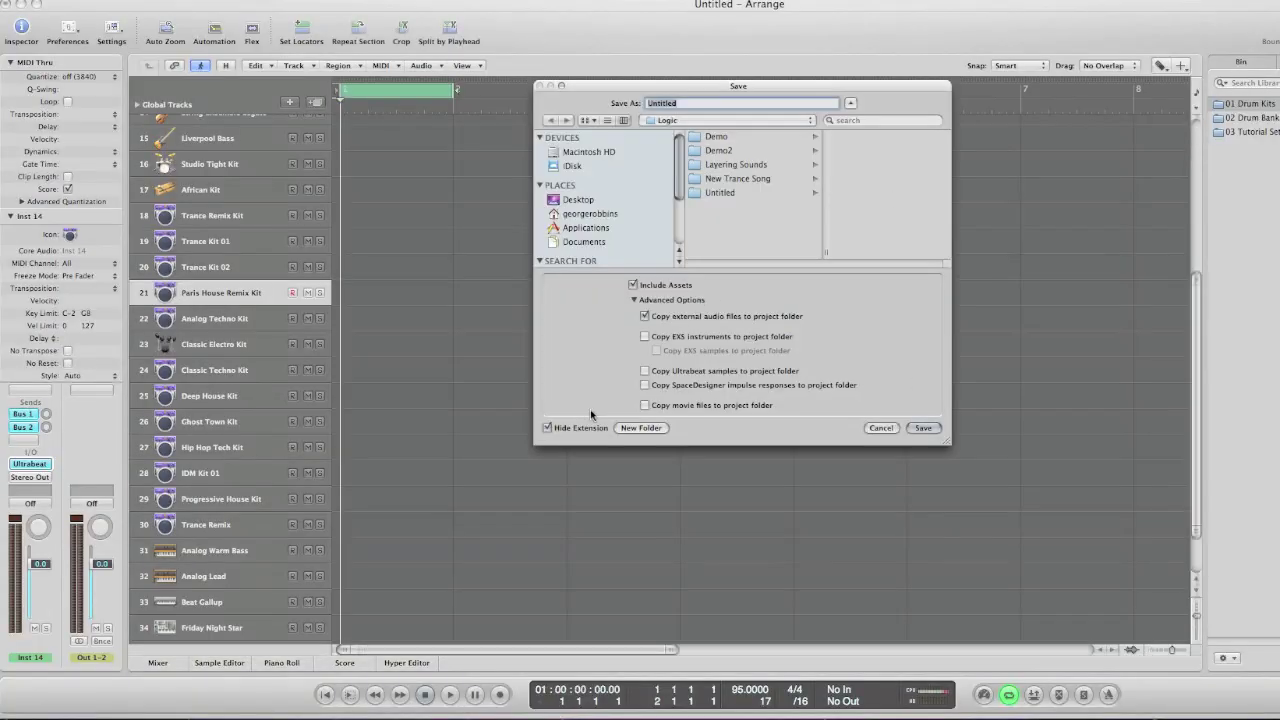
pyautogui.click(877, 430)
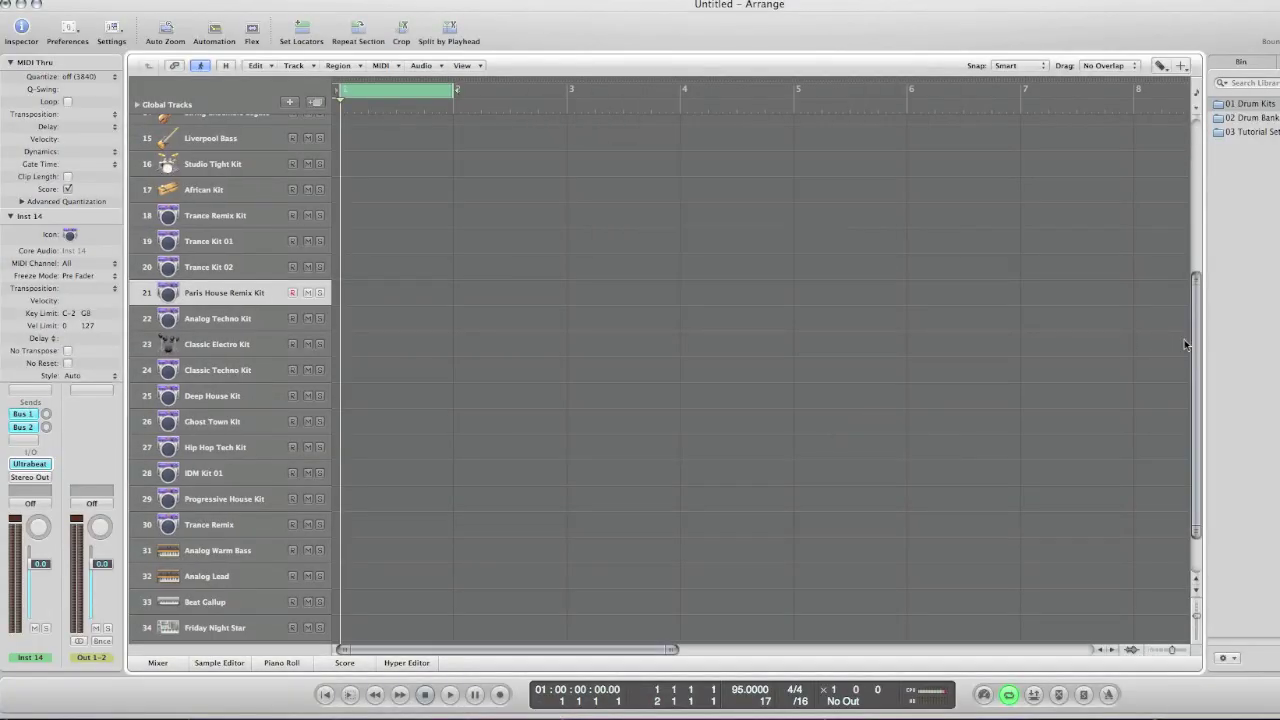
# - Select the Prg 14-27 track, open the Environment on the MIDI Instr. layer, and enlarge its window
pyautogui.moveTo(1192, 340); pyautogui.dragTo(1195, 160)
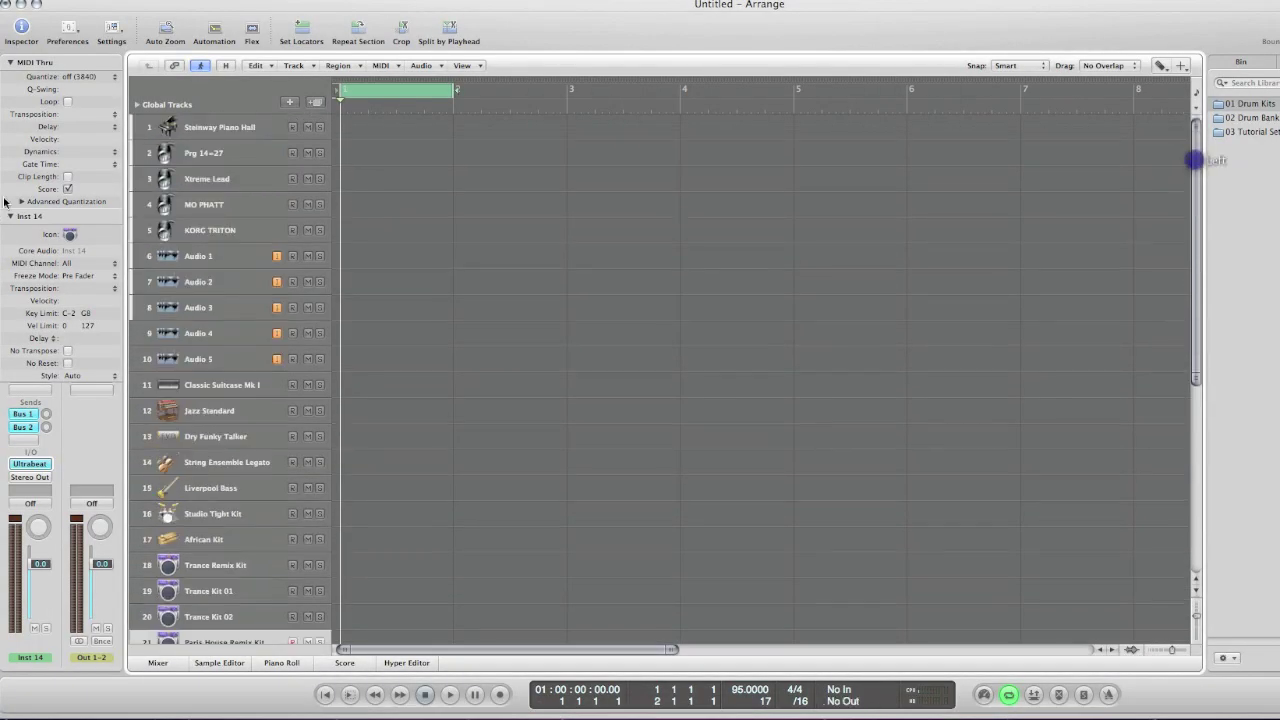
pyautogui.click(250, 157)
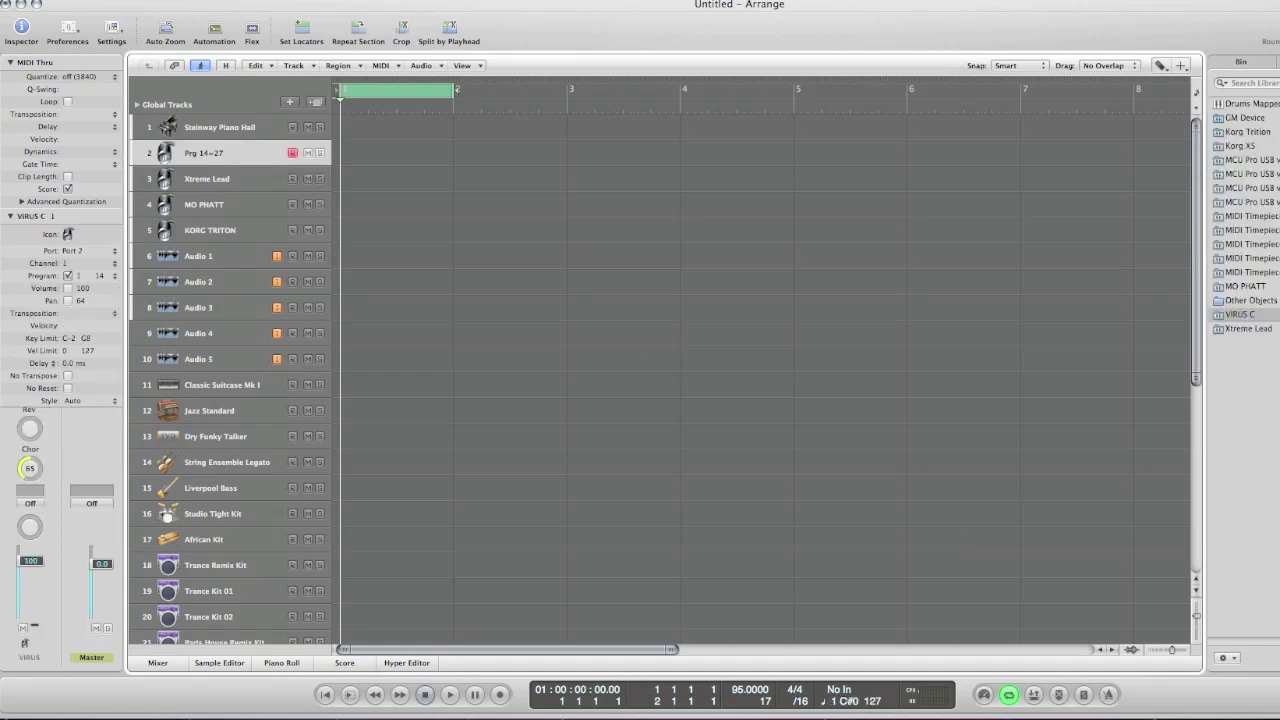
pyautogui.click(245, 0)
pyautogui.click(288, 189)
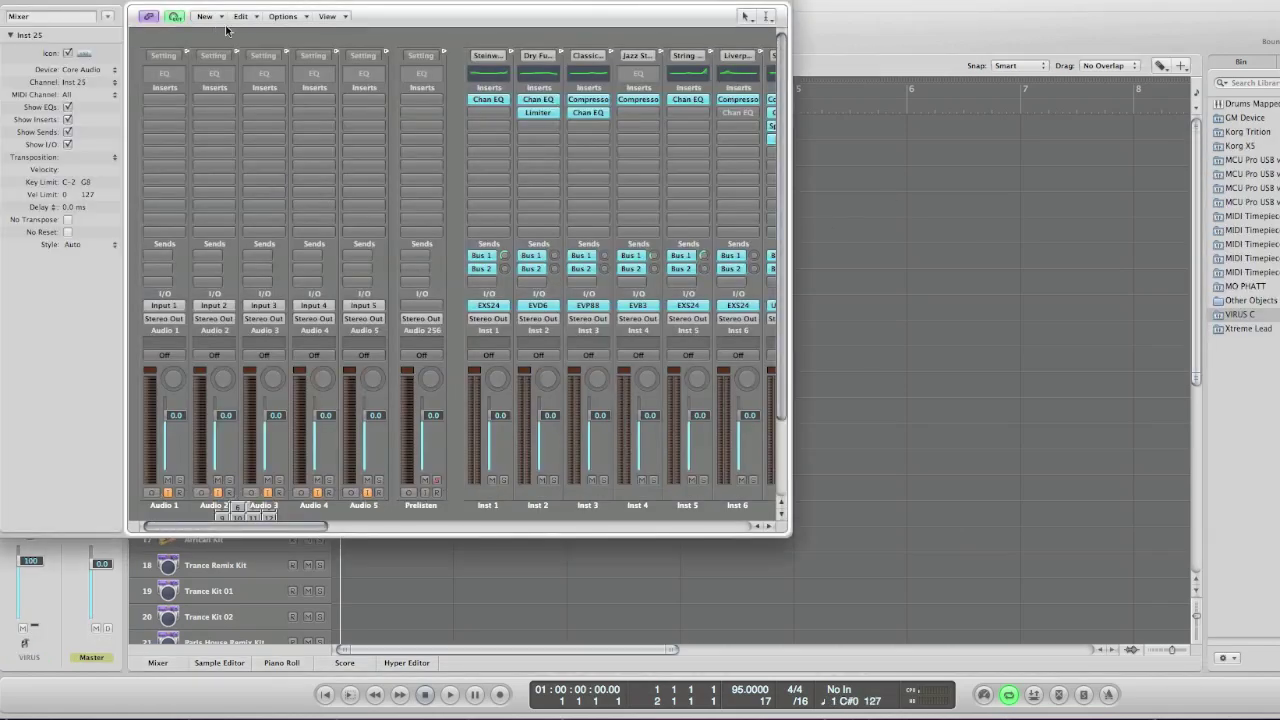
pyautogui.click(106, 17)
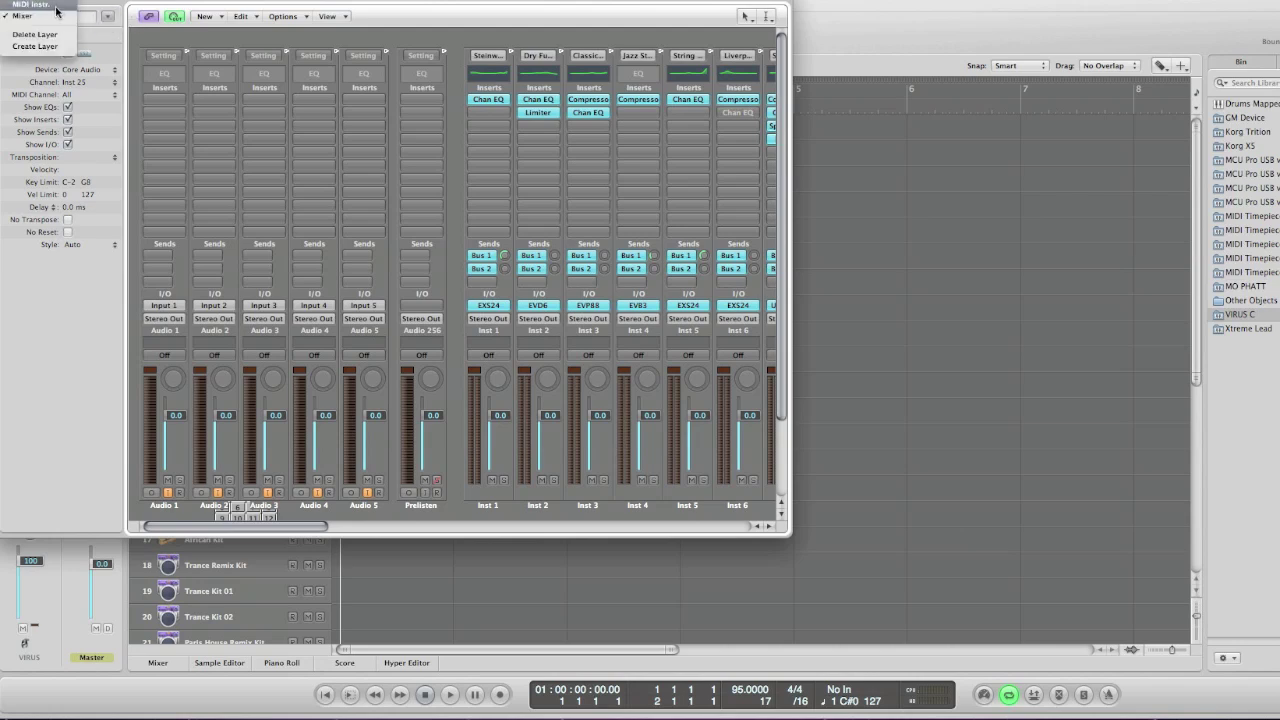
pyautogui.click(57, 9)
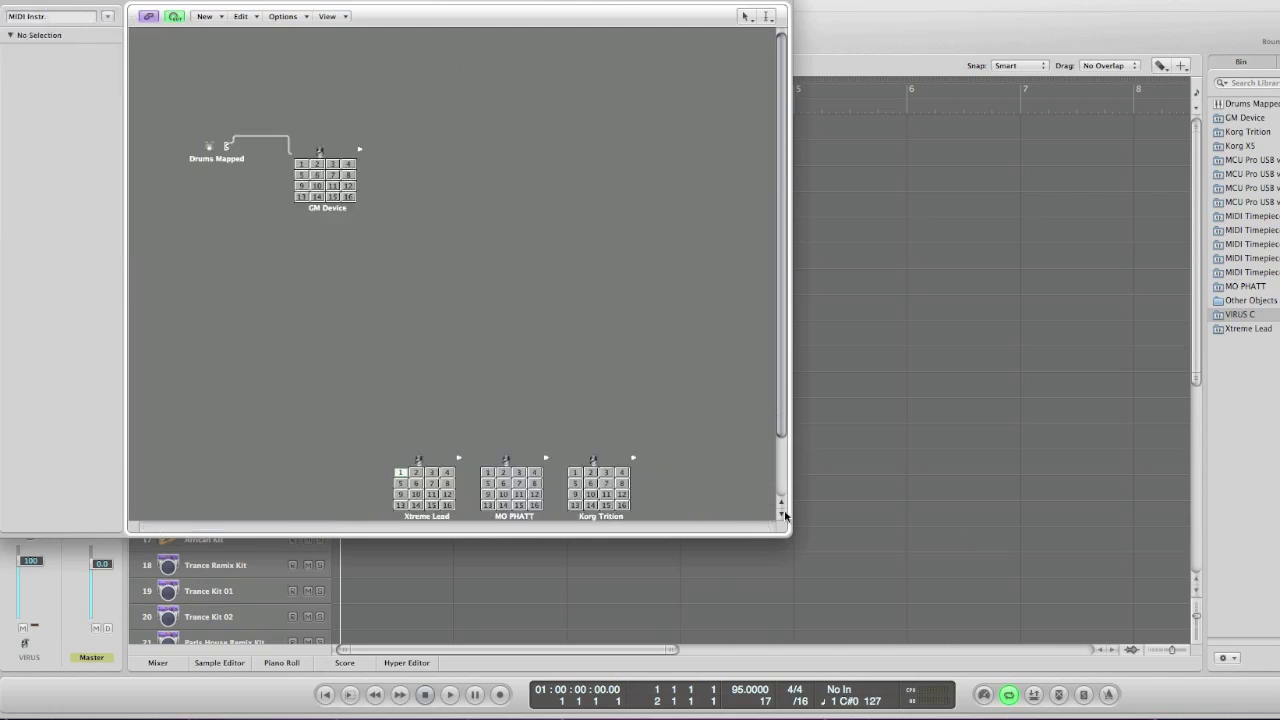
pyautogui.moveTo(784, 543); pyautogui.dragTo(975, 598)
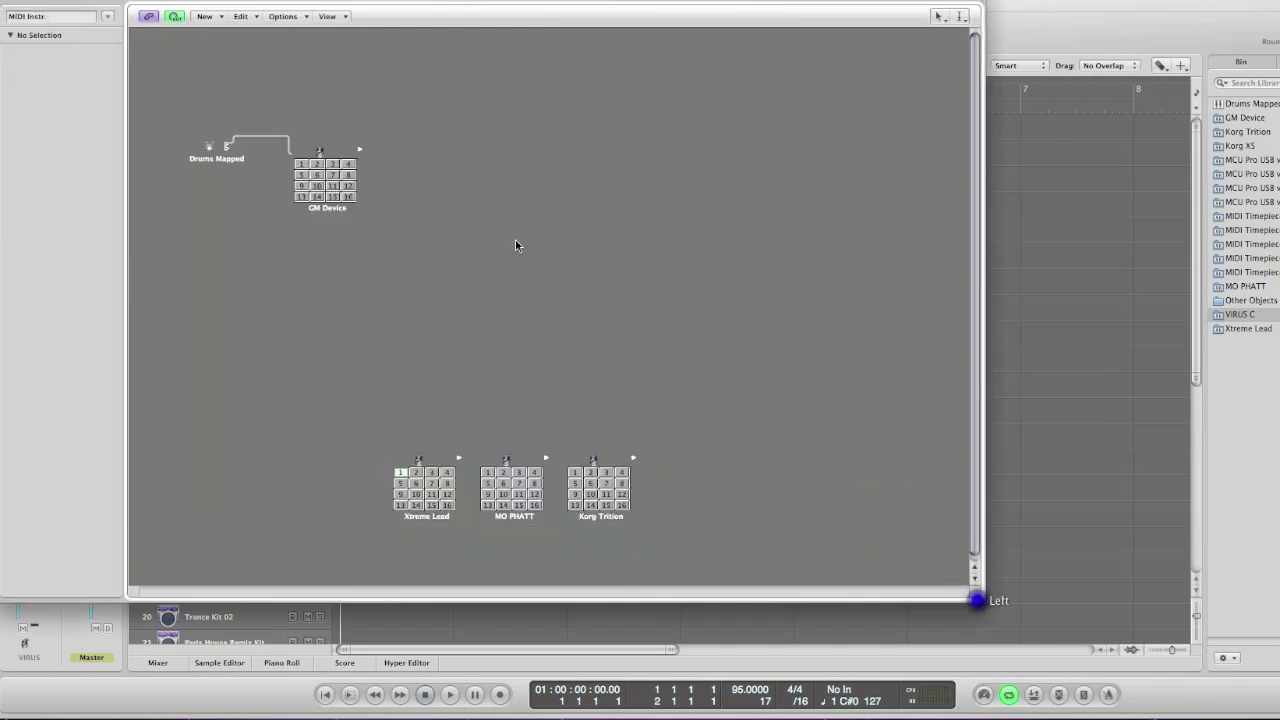
# - Create a new multi instrument in the Environment and place it beside the Korg Trition object
pyautogui.click(214, 17)
pyautogui.click(215, 42)
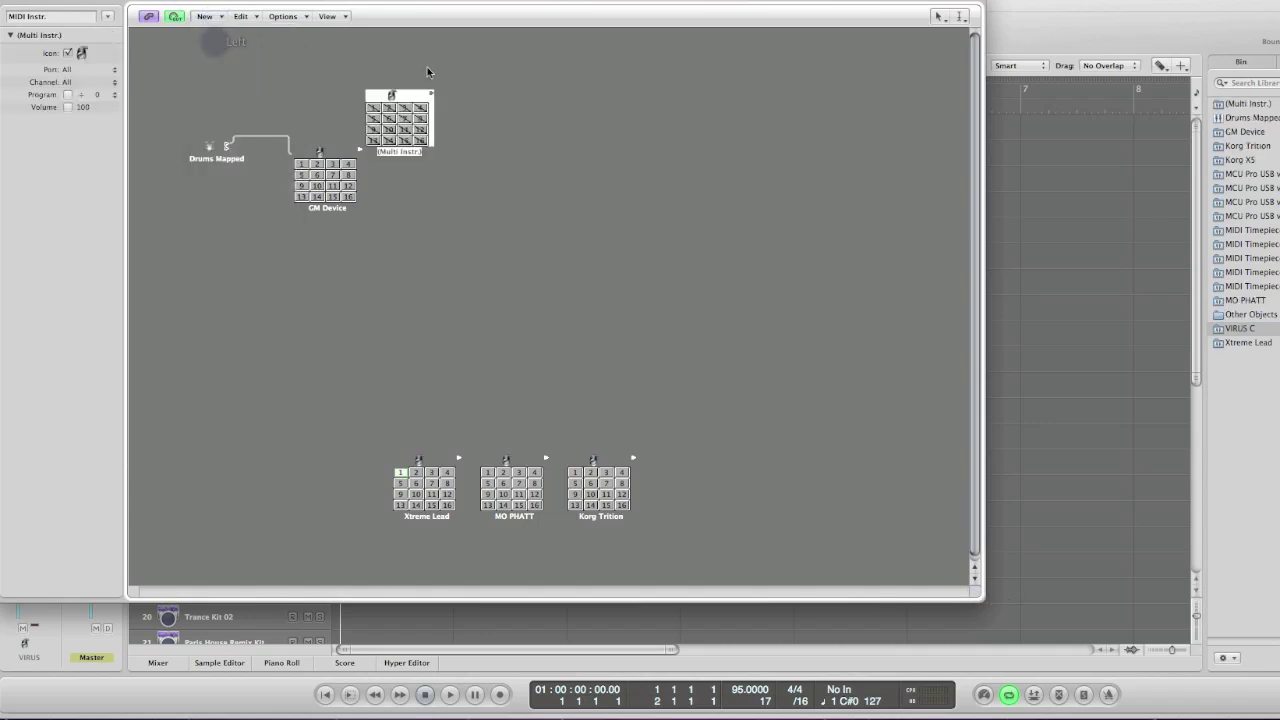
pyautogui.moveTo(402, 87); pyautogui.dragTo(710, 466)
# - Enable all 16 channels of the new multi instrument
pyautogui.click(678, 479)
pyautogui.click(697, 478)
pyautogui.click(707, 479)
pyautogui.click(727, 478)
pyautogui.click(713, 489)
pyautogui.click(728, 489)
pyautogui.click(681, 499)
pyautogui.click(696, 499)
pyautogui.click(712, 499)
pyautogui.click(728, 499)
pyautogui.click(681, 510)
pyautogui.click(696, 510)
pyautogui.click(712, 510)
pyautogui.click(728, 510)
# - Open the program name settings of the new multi instrument and name the device My Keyboard
pyautogui.click(697, 466)
pyautogui.doubleClick(698, 467)
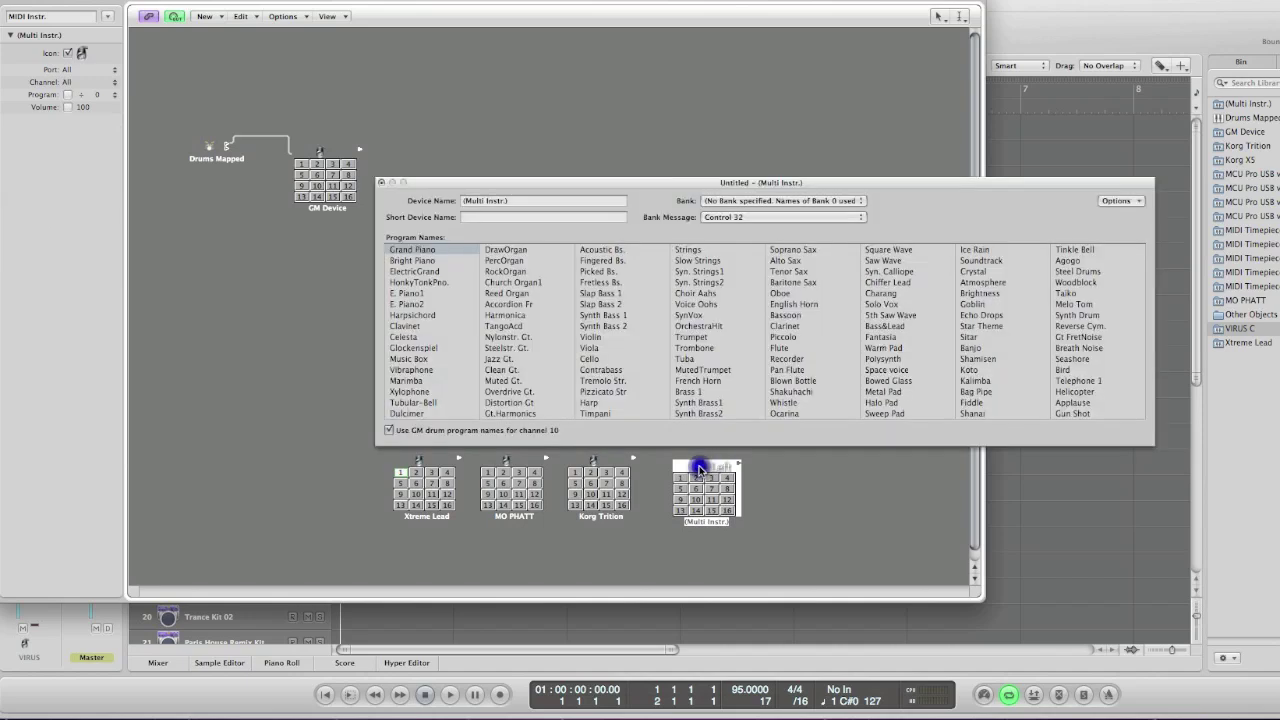
pyautogui.click(548, 200)
pyautogui.click(335, 192)
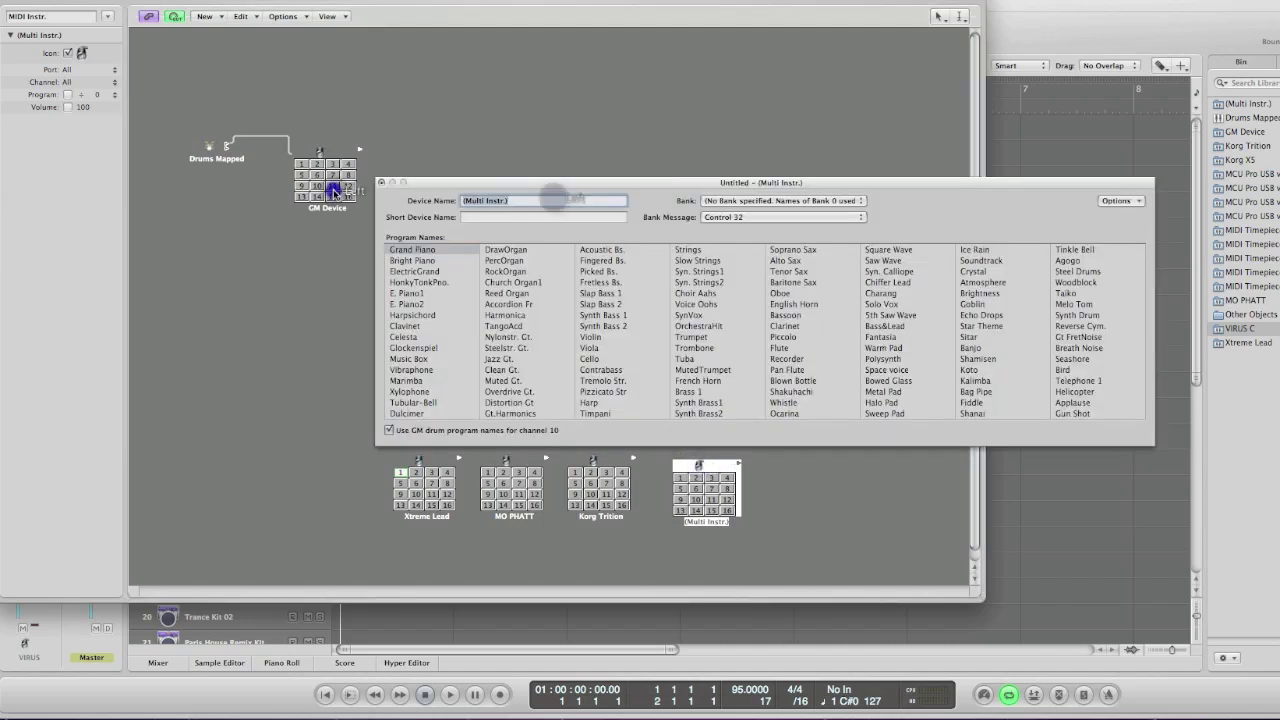
pyautogui.write('My Keyboard')
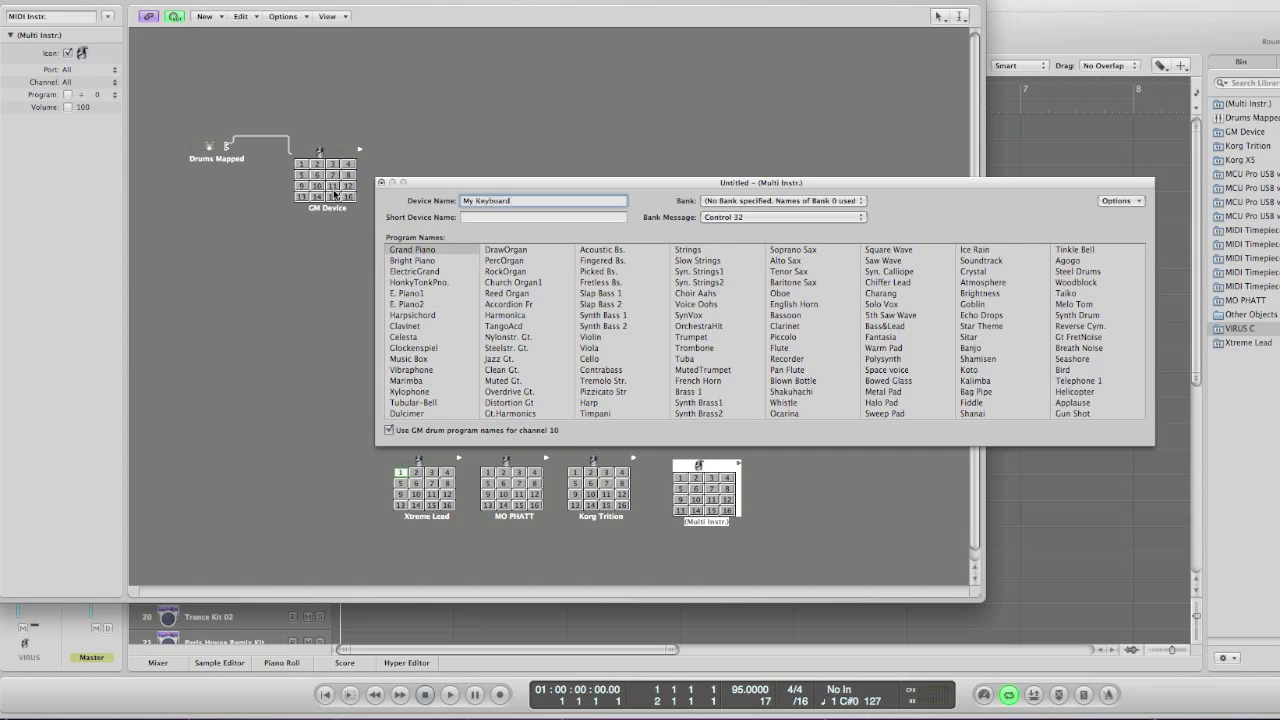
pyautogui.press('Return')
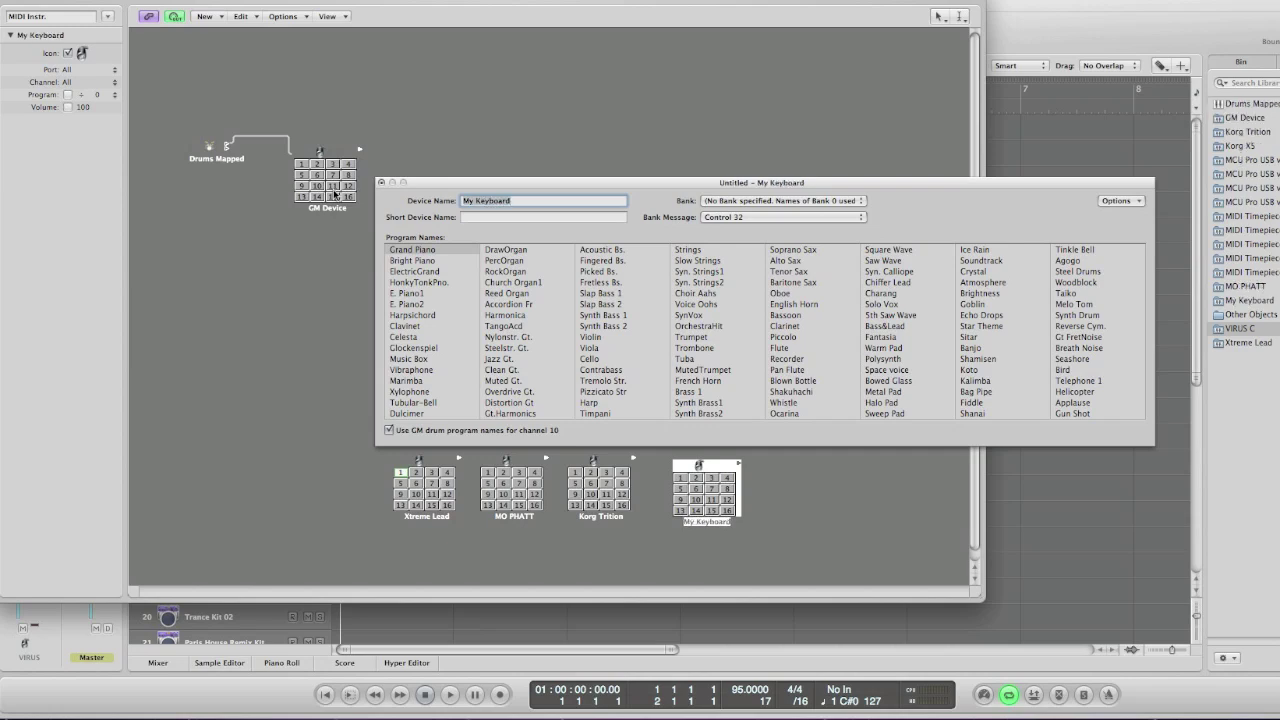
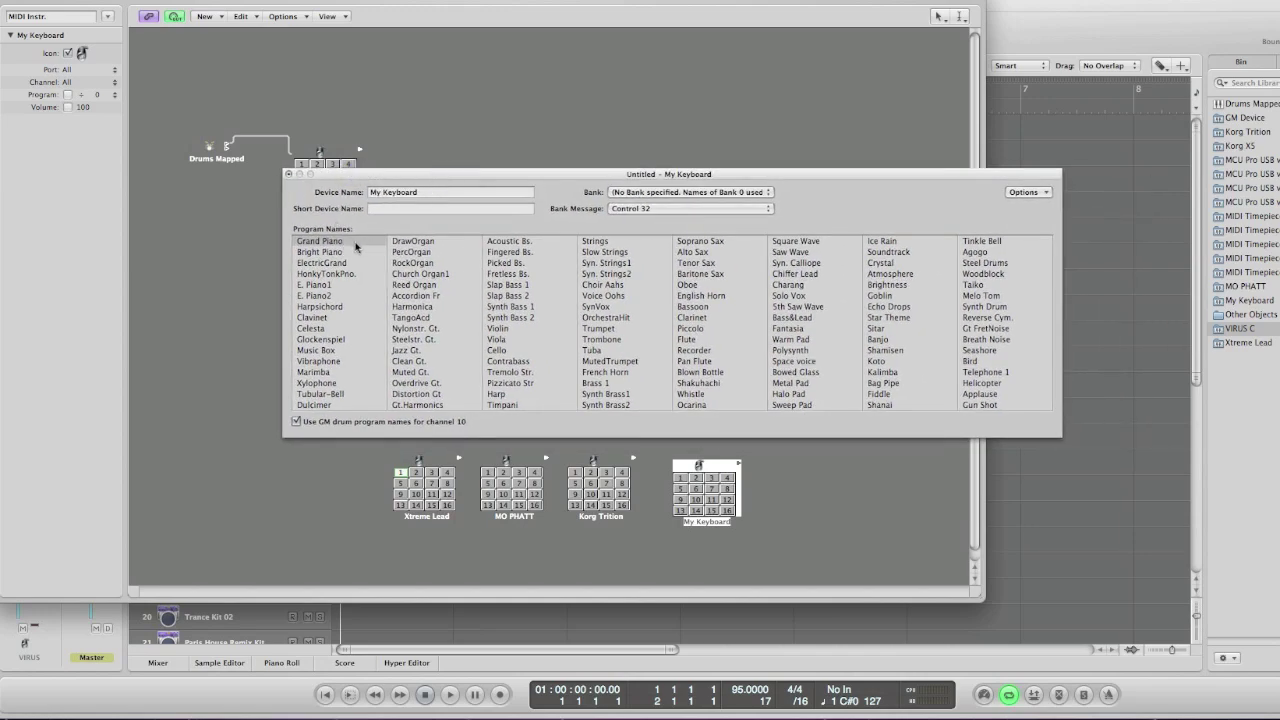
# - Rename the first program, Grand Piano, to Test and close the program name window
pyautogui.doubleClick(330, 241)
pyautogui.press('BackSpace')
pyautogui.write('Tets')
pyautogui.click(366, 295)
pyautogui.doubleClick(310, 243)
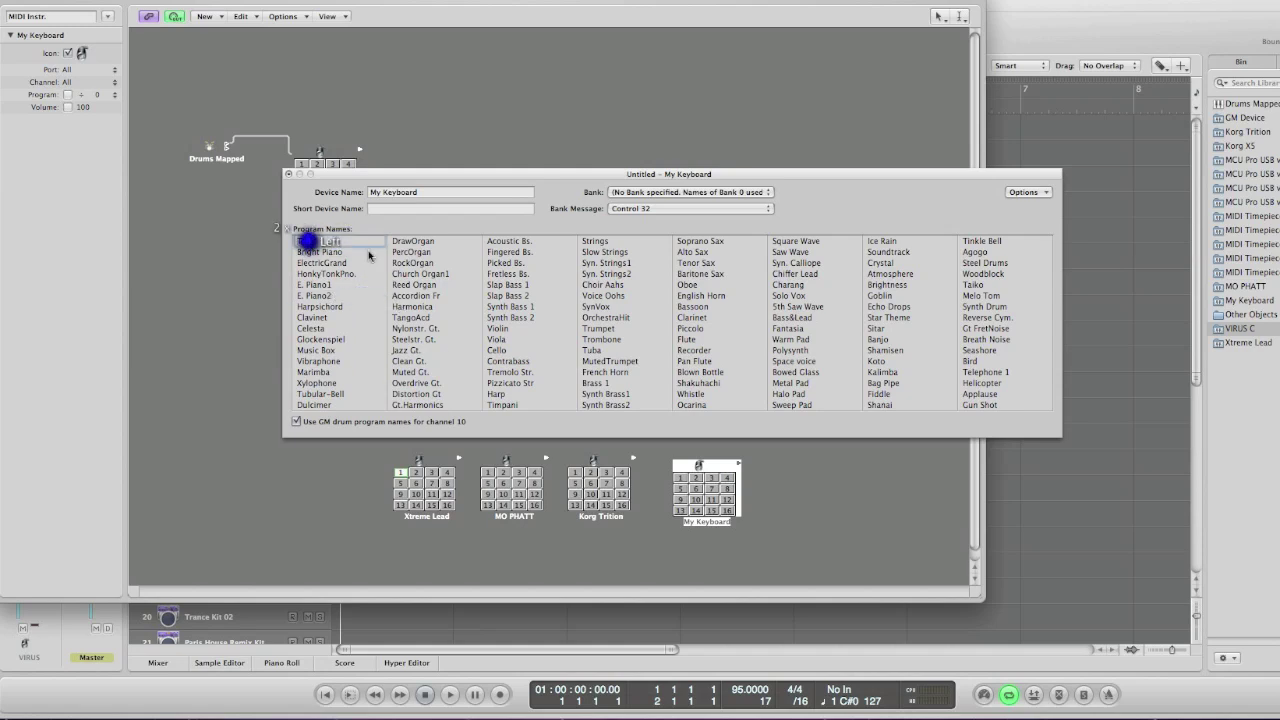
pyautogui.press('BackSpace')
pyautogui.write('Test')
pyautogui.press('Return')
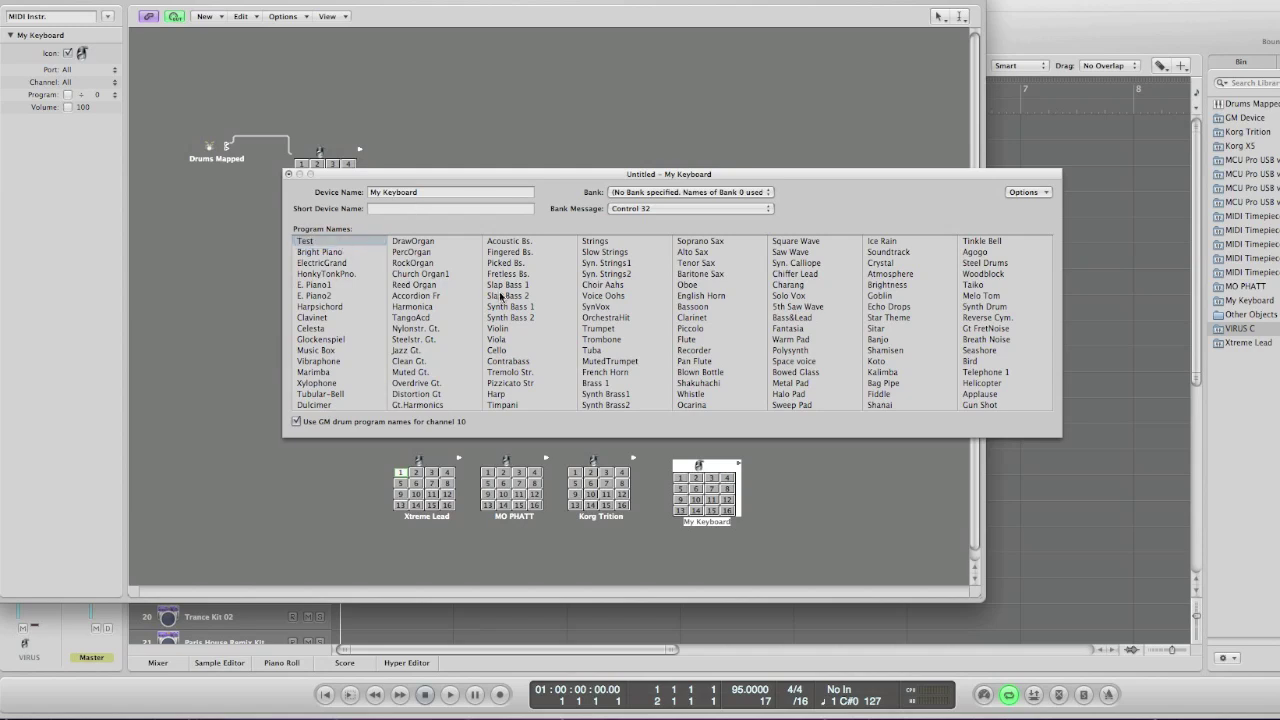
pyautogui.click(288, 175)
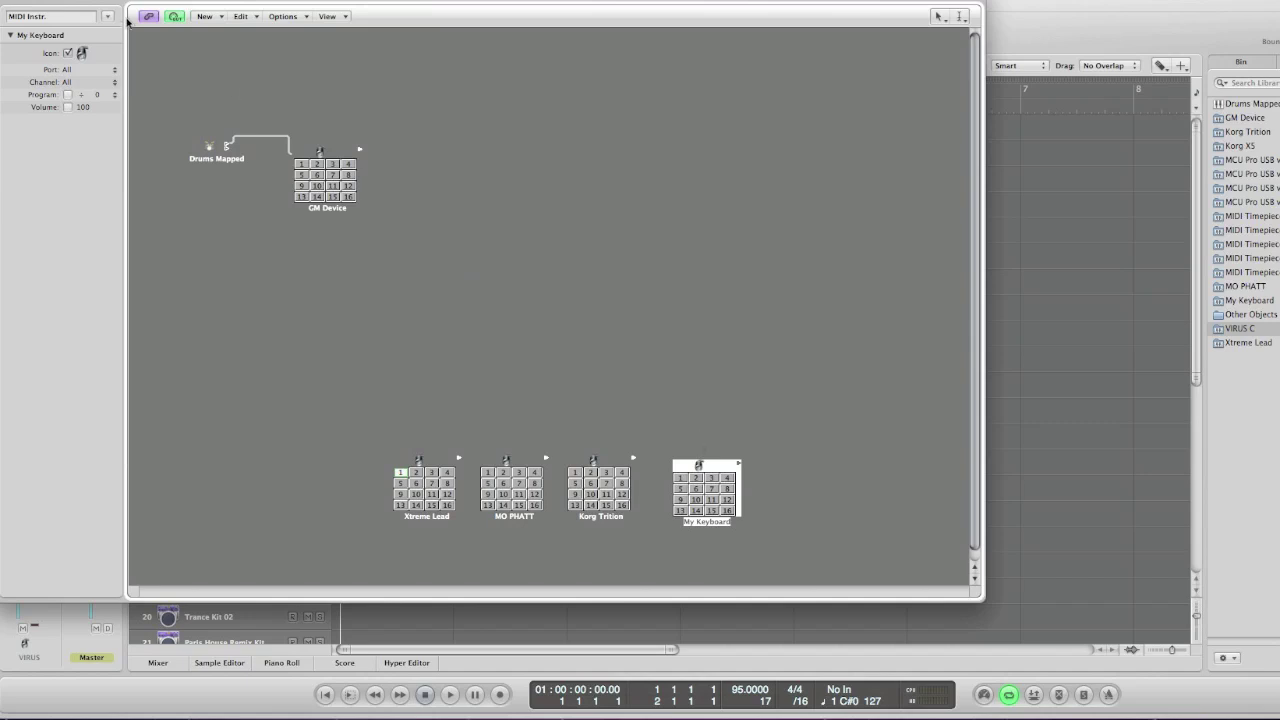
# - Close the Environment and assign Channel 1 of My Keyboard from the Library to the selected Prg 14-27 track
pyautogui.press('super+w')
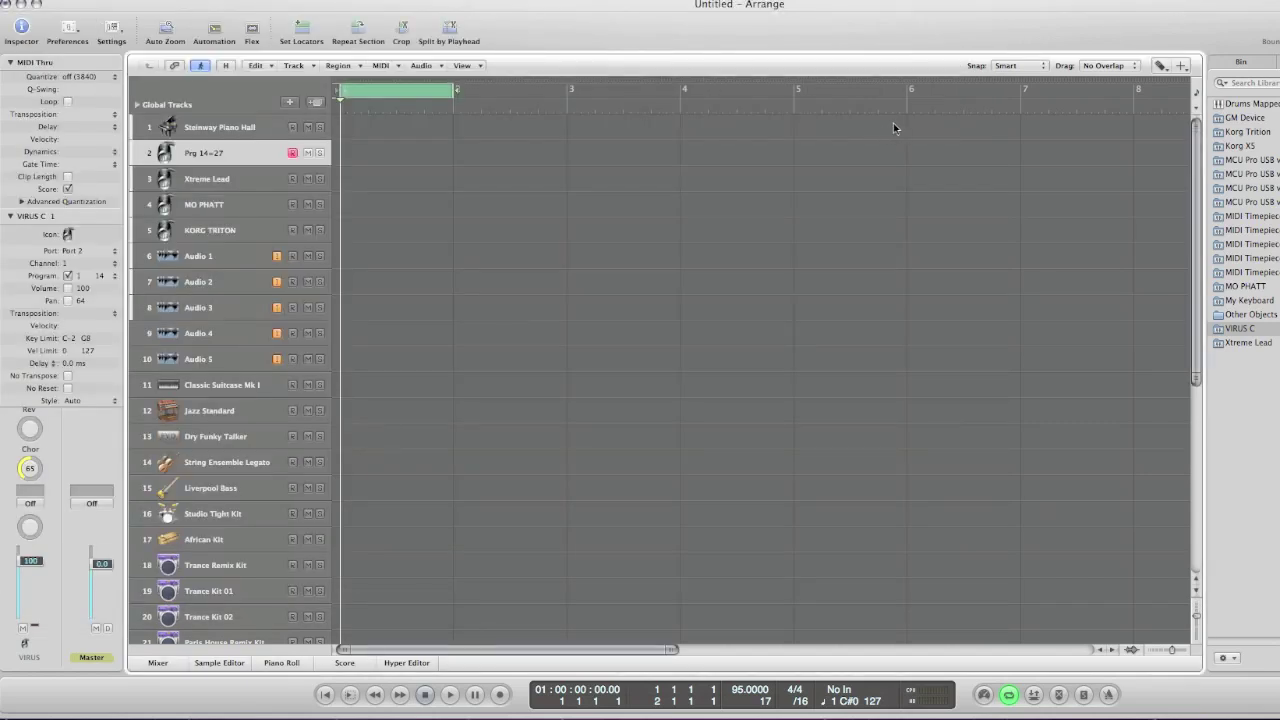
pyautogui.click(1249, 301)
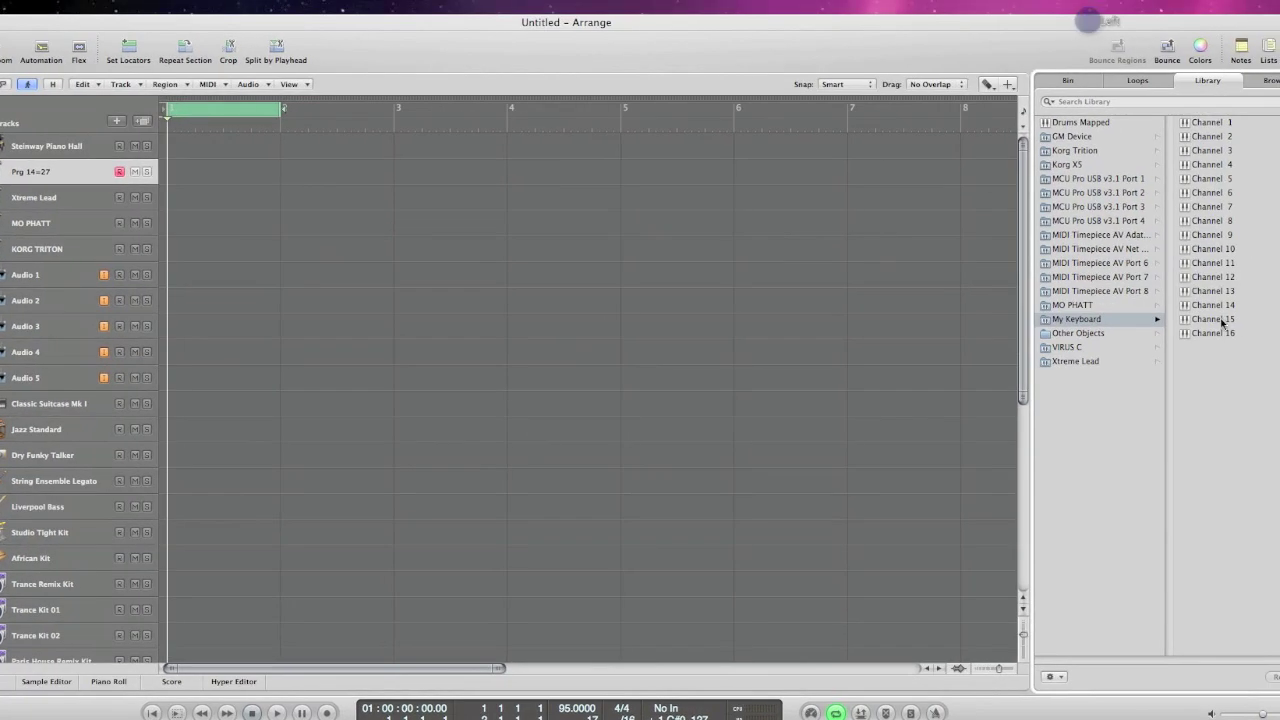
pyautogui.click(1218, 124)
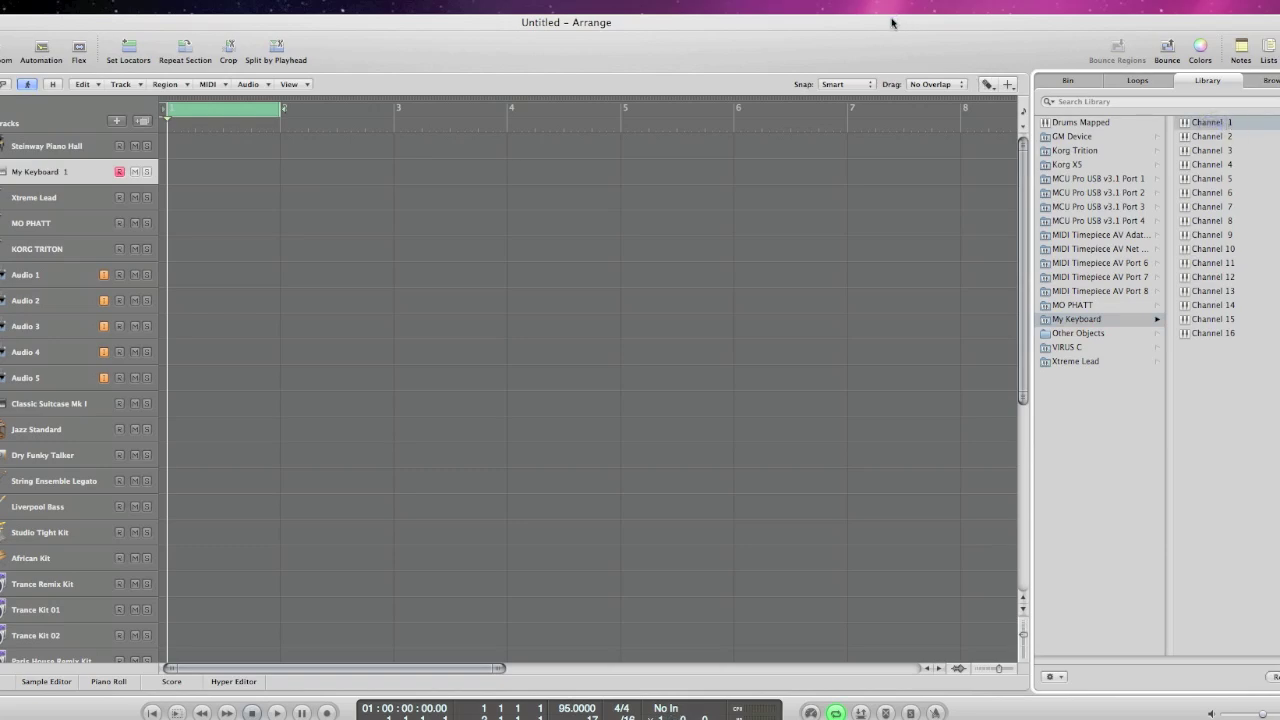
# - Set the MIDI output port of the My Keyboard track to Virus C
pyautogui.click(891, 20)
pyautogui.click(1065, 31)
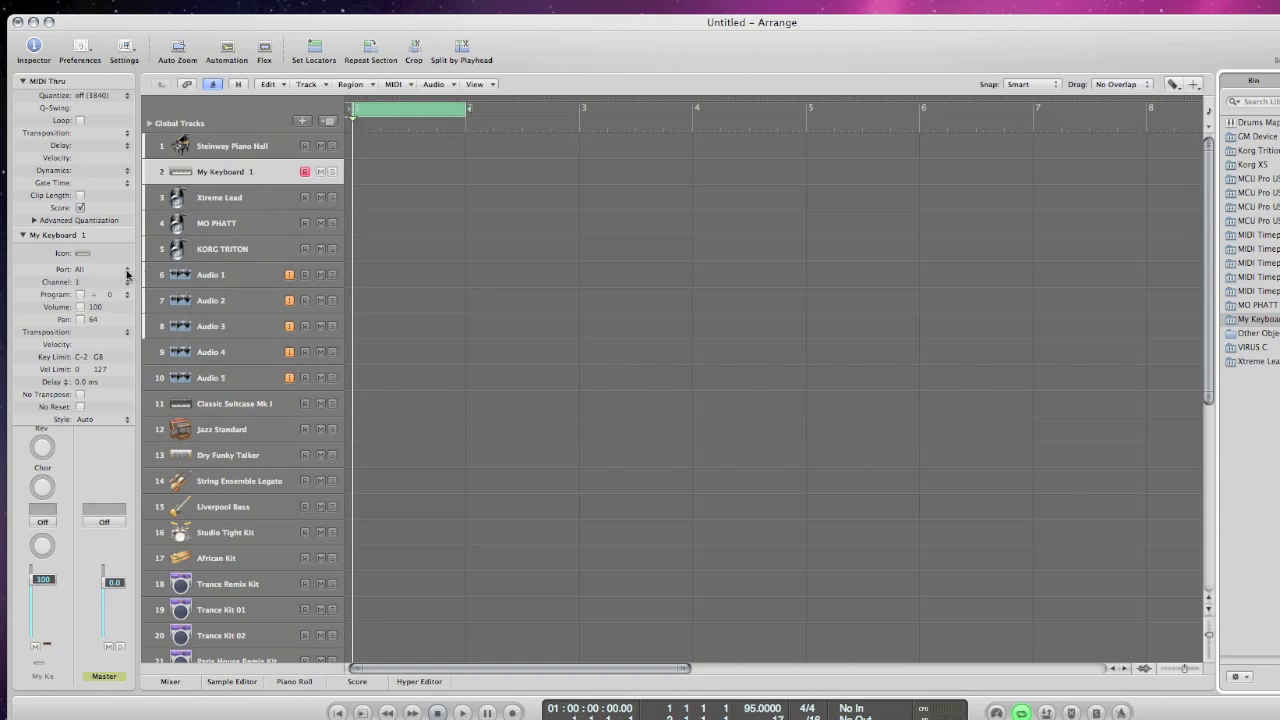
pyautogui.click(127, 274)
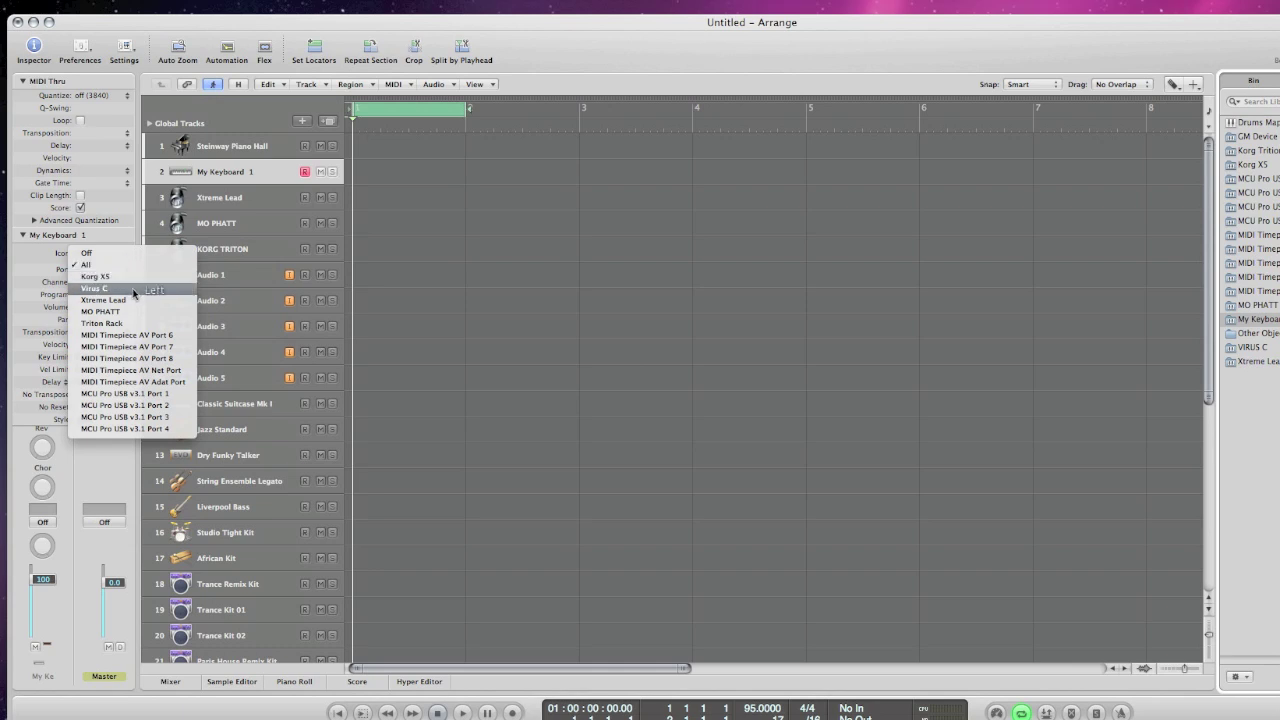
pyautogui.click(133, 289)
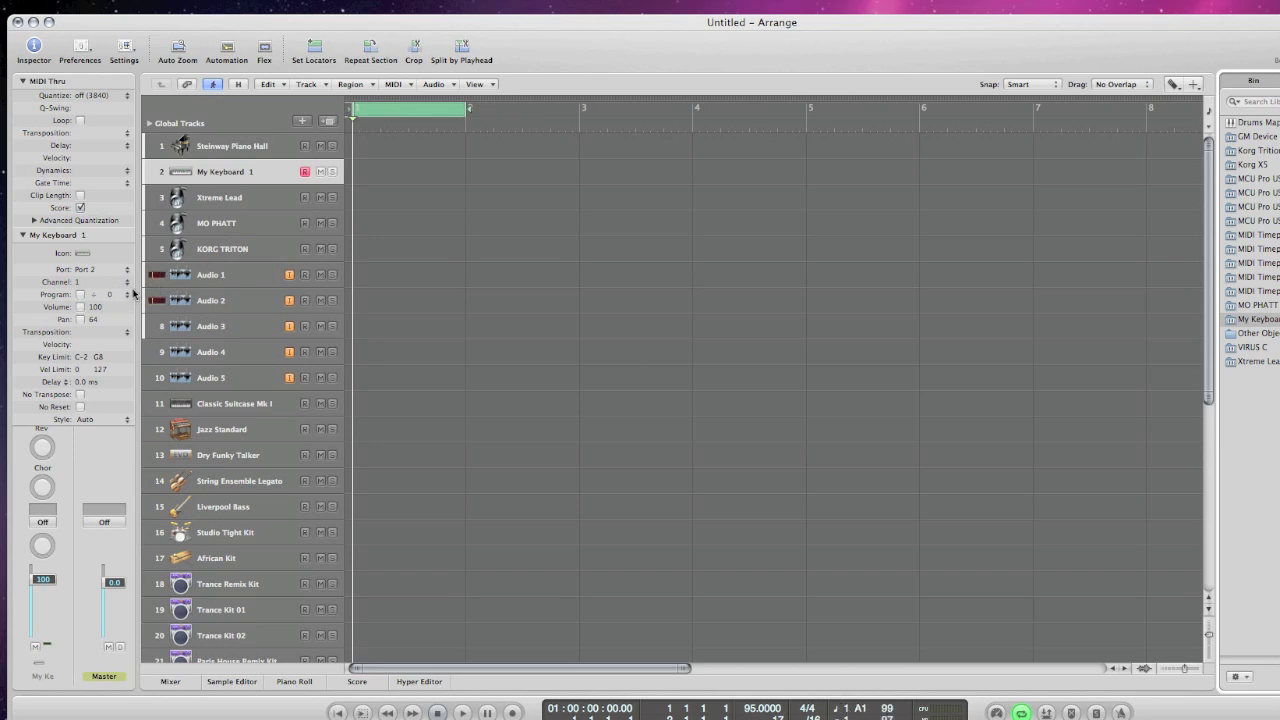
# - Enable program selection for the My Keyboard track and step its program number up to 1, continuing to 4
pyautogui.click(81, 296)
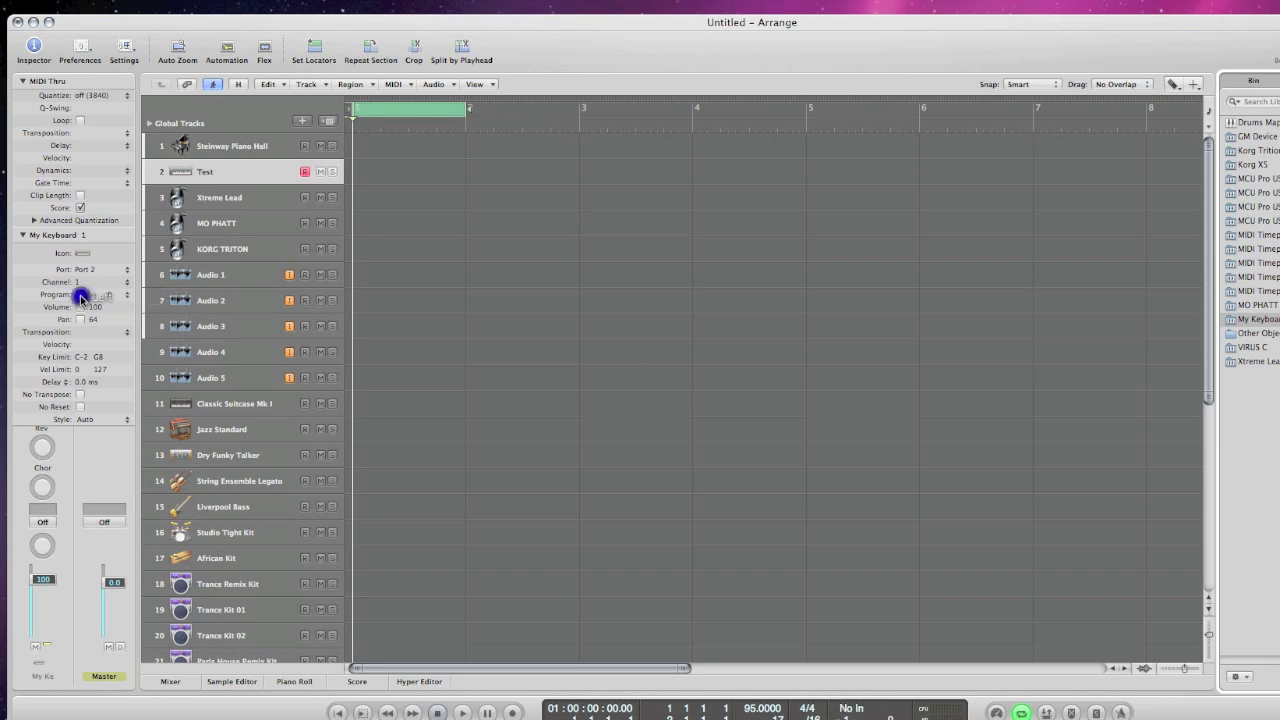
pyautogui.click(128, 296)
pyautogui.click(122, 306)
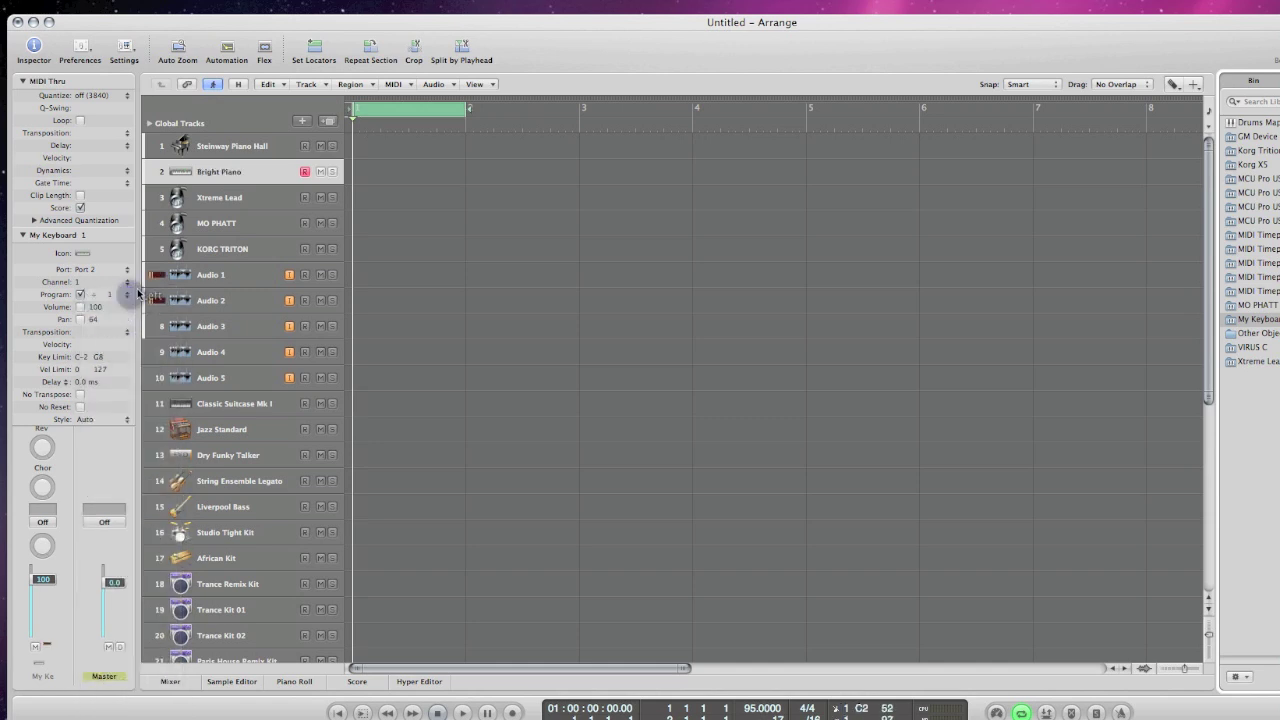
pyautogui.click(129, 296)
pyautogui.click(122, 325)
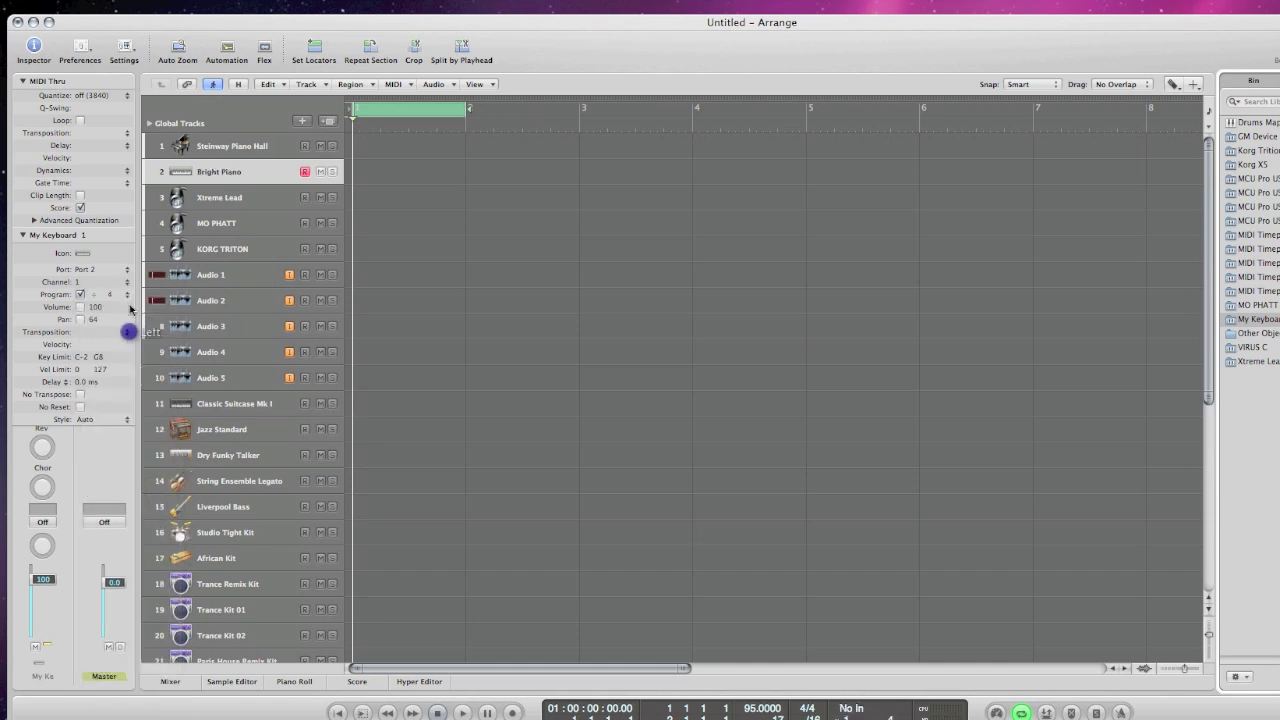